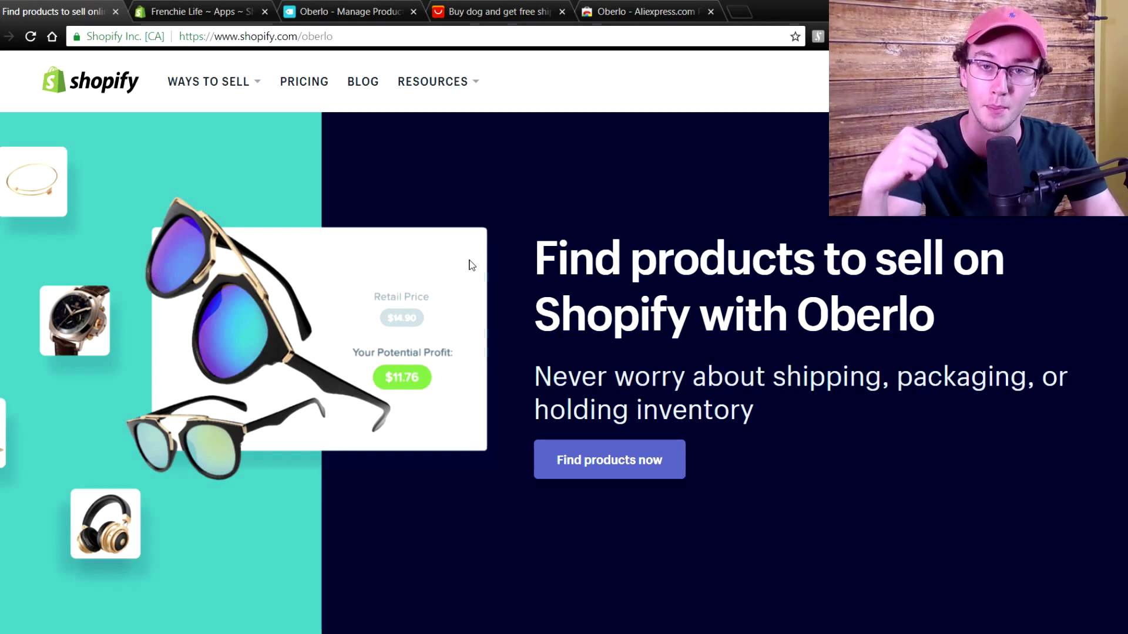
Read through Shopify's Oberlo overview page, including how Oberlo works and how it helps grow a business.
{"action": "scroll", "coordinate": [513, 334], "scroll_direction": "down", "scroll_amount": 1}
{"action": "scroll", "coordinate": [514, 352], "scroll_direction": "up", "scroll_amount": 1}
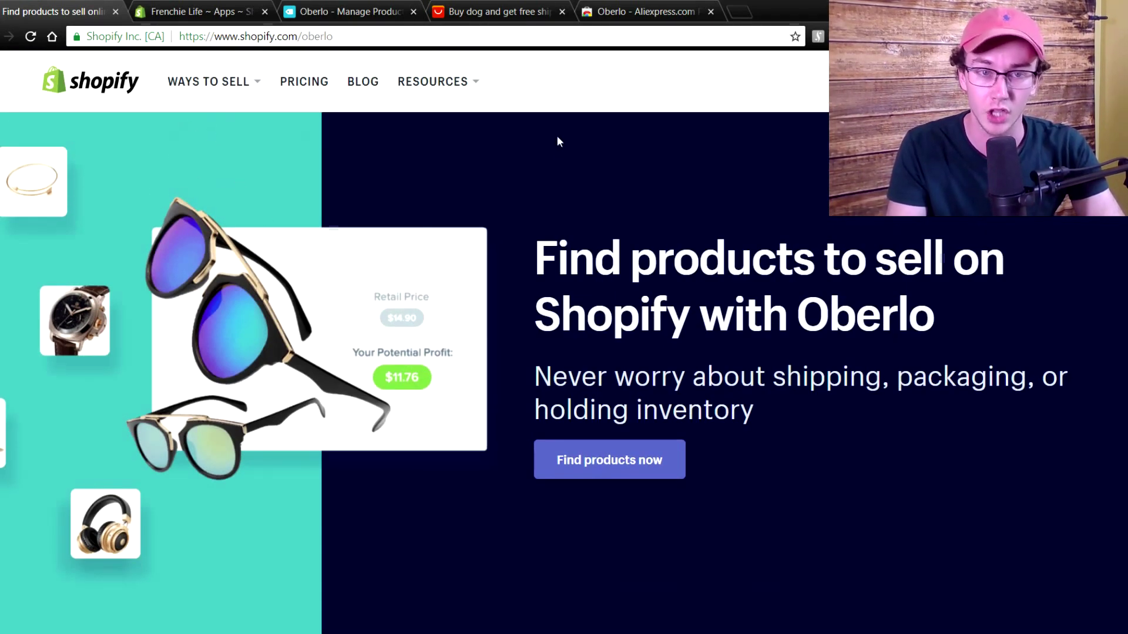
{"action": "left_click_drag", "start_coordinate": [532, 240], "coordinate": [963, 314]}
{"action": "left_click", "coordinate": [978, 308]}
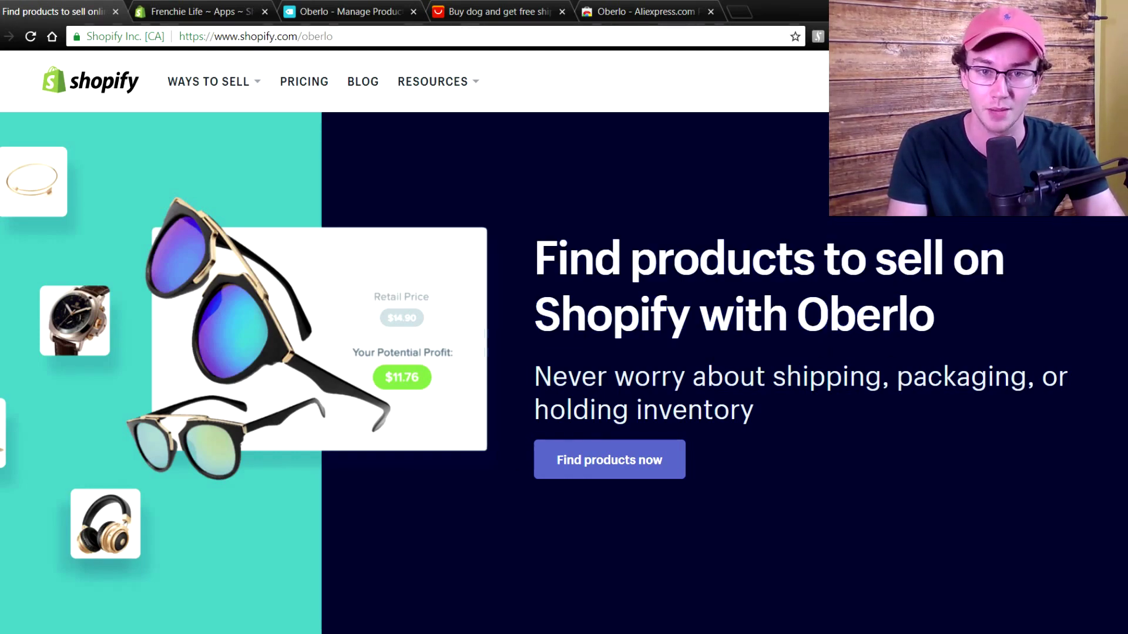
{"action": "scroll", "coordinate": [879, 363], "scroll_direction": "down", "scroll_amount": 3}
{"action": "scroll", "coordinate": [879, 363], "scroll_direction": "up", "scroll_amount": 3}
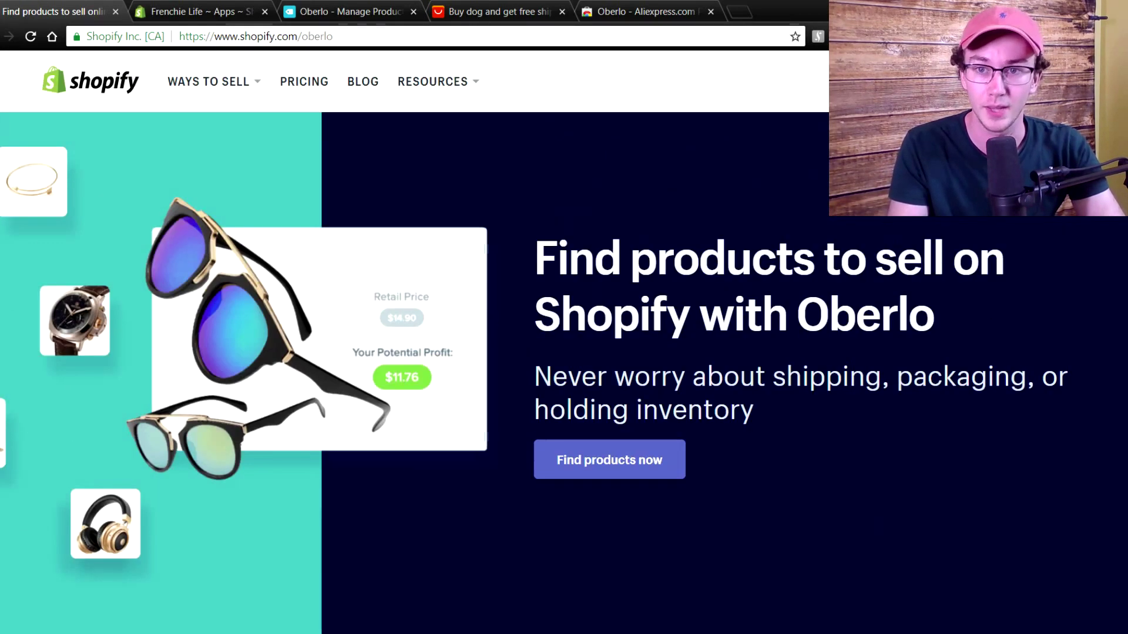
{"action": "scroll", "coordinate": [564, 342], "scroll_direction": "down", "scroll_amount": 5}
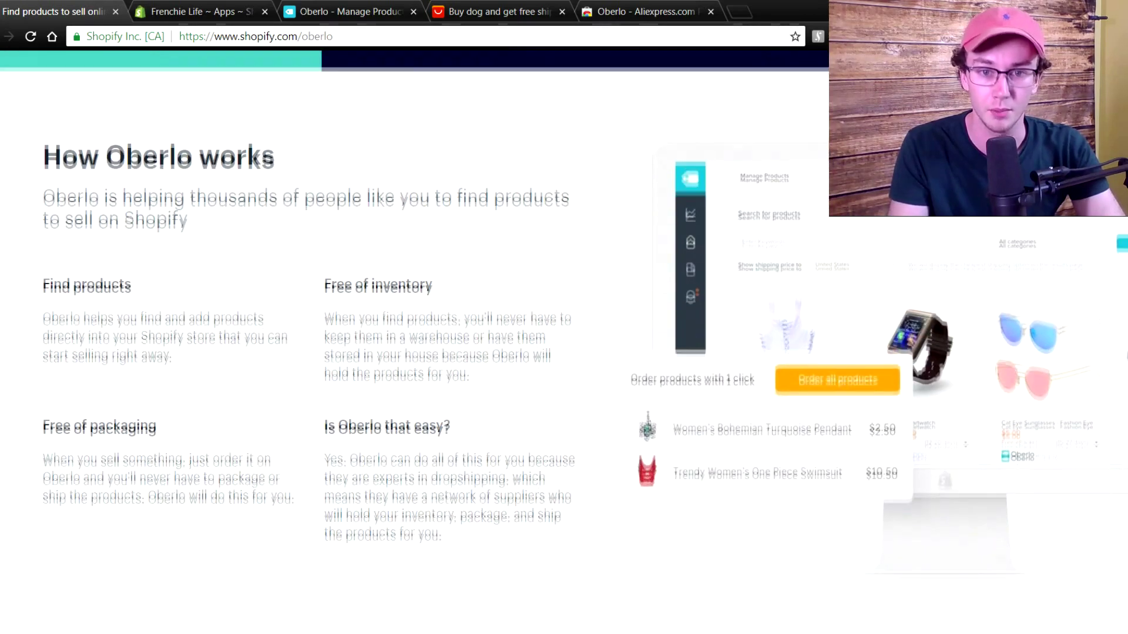
{"action": "scroll", "coordinate": [564, 342], "scroll_direction": "down", "scroll_amount": 5}
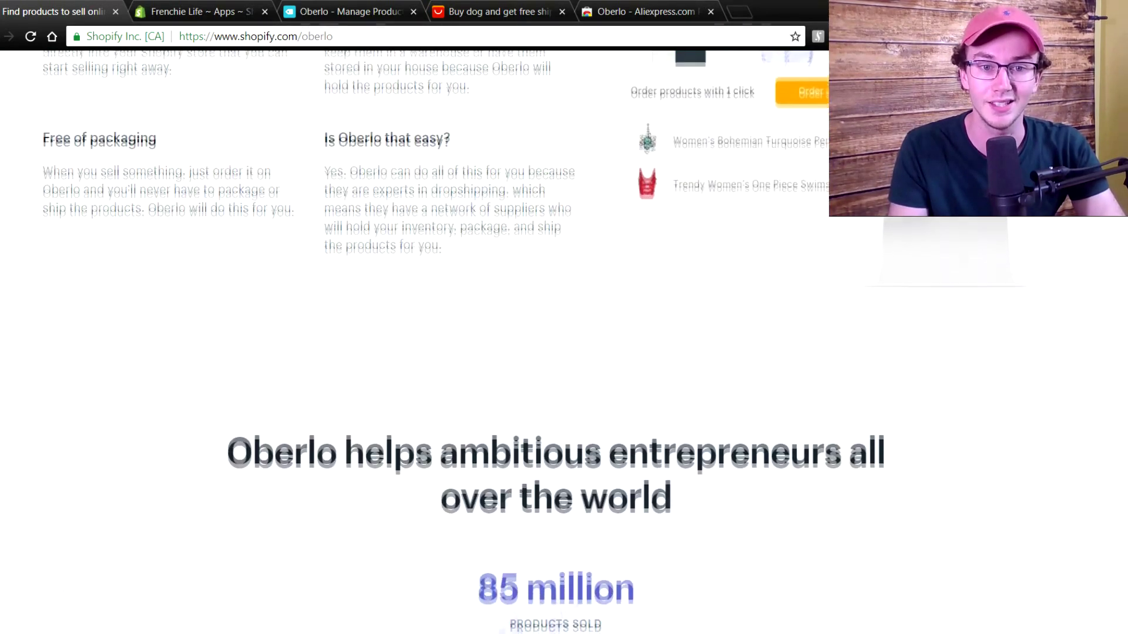
{"action": "scroll", "coordinate": [563, 341], "scroll_direction": "up", "scroll_amount": 7}
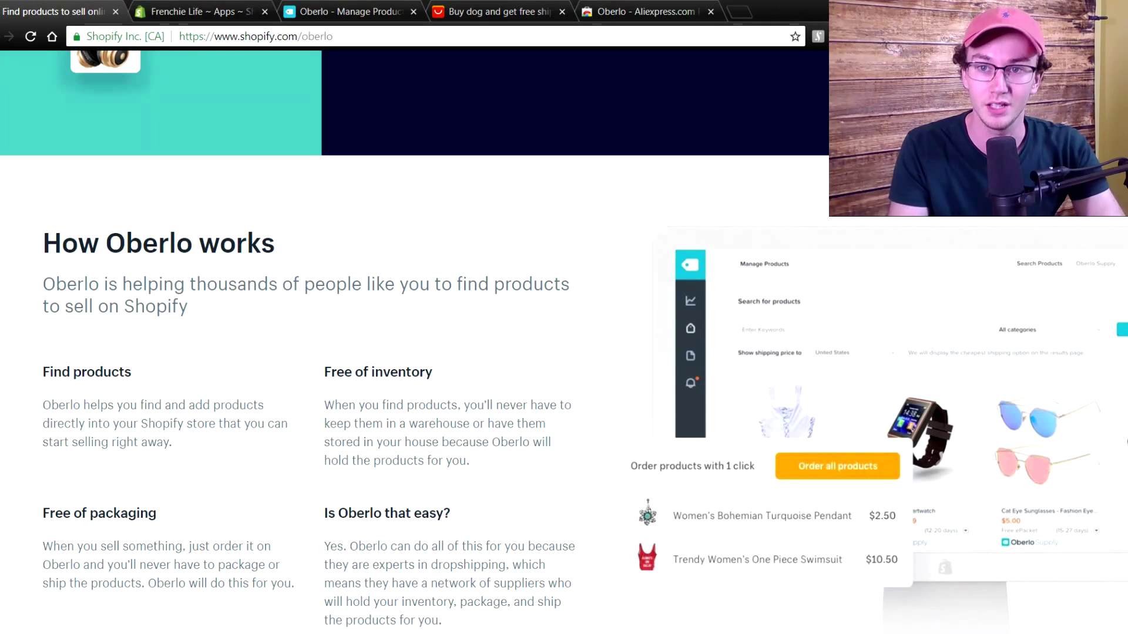
{"action": "scroll", "coordinate": [564, 342], "scroll_direction": "down", "scroll_amount": 2}
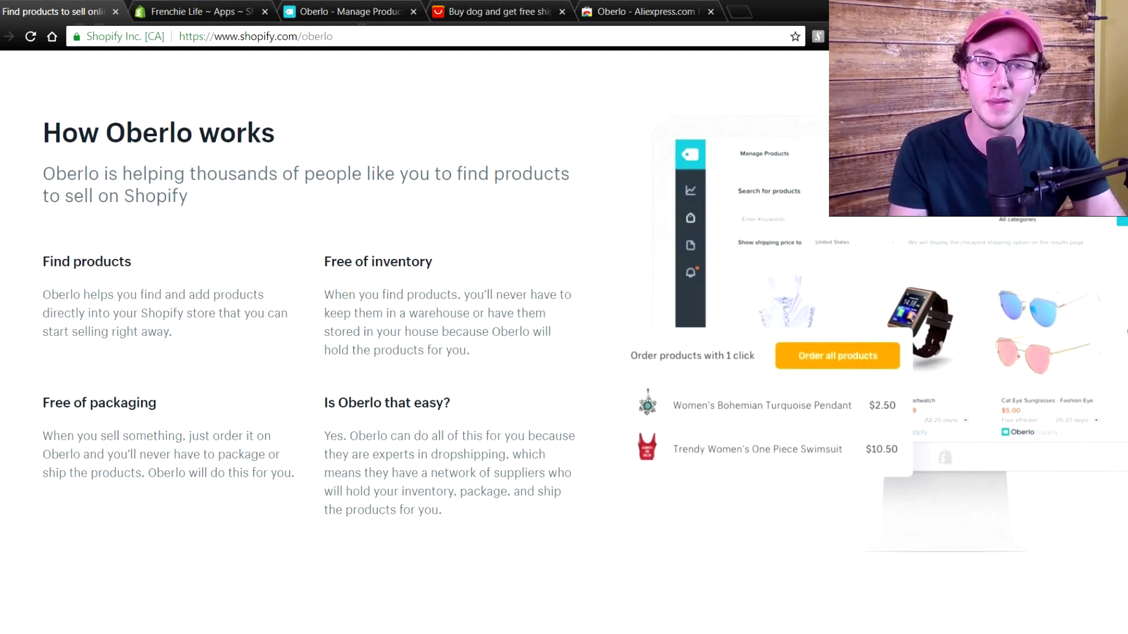
{"action": "scroll", "coordinate": [564, 316], "scroll_direction": "up", "scroll_amount": 1}
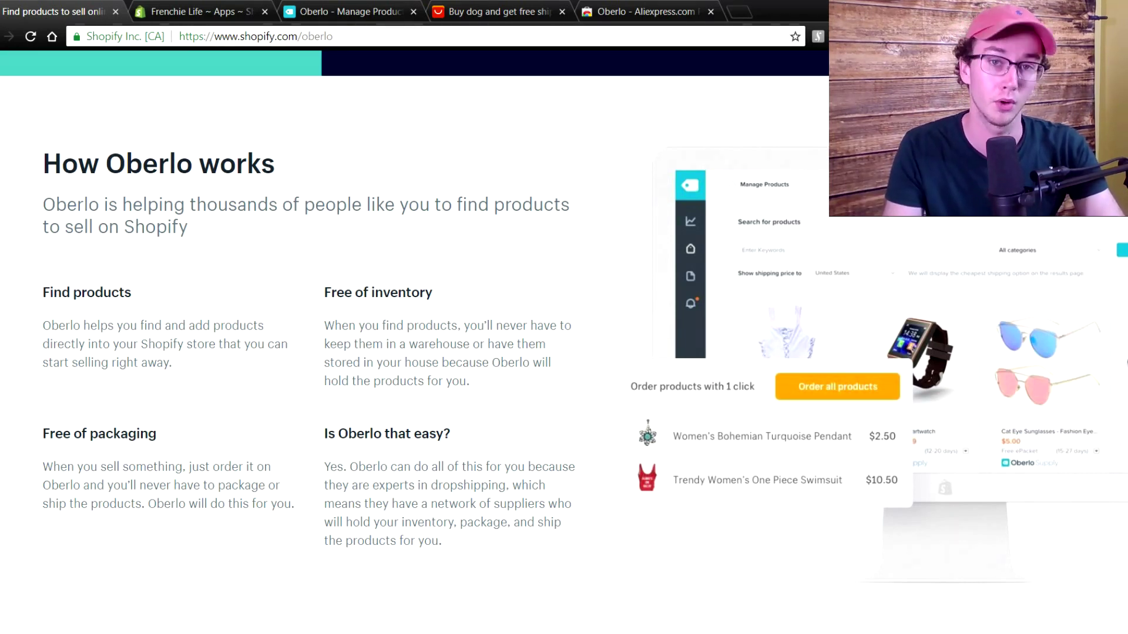
{"action": "scroll", "coordinate": [411, 341], "scroll_direction": "down", "scroll_amount": 15}
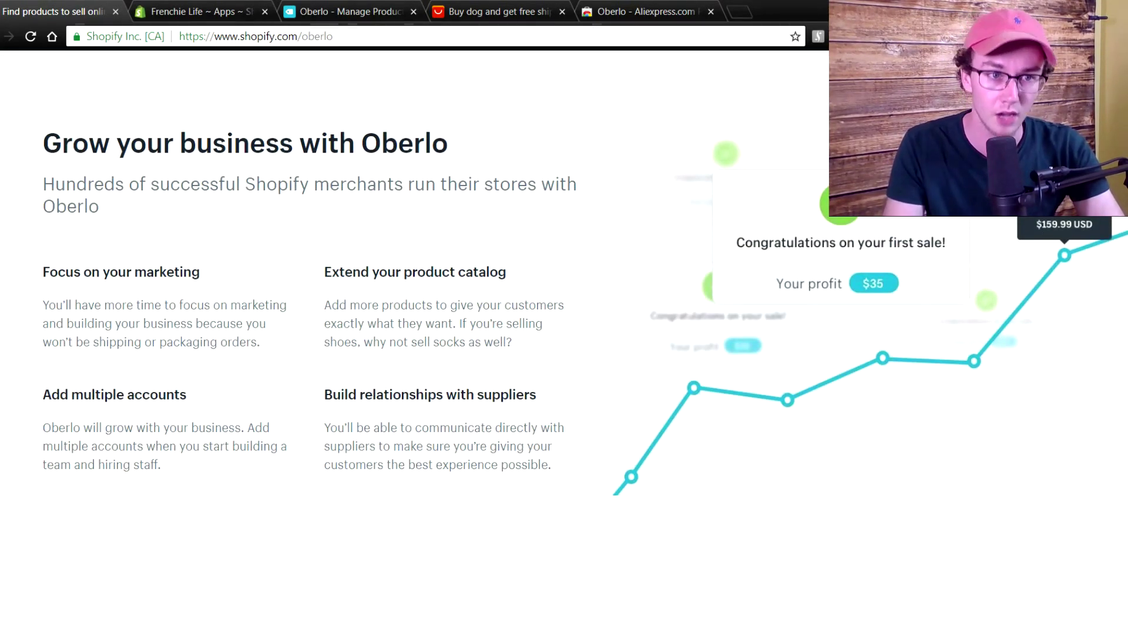
{"action": "scroll", "coordinate": [411, 340], "scroll_direction": "down", "scroll_amount": 10}
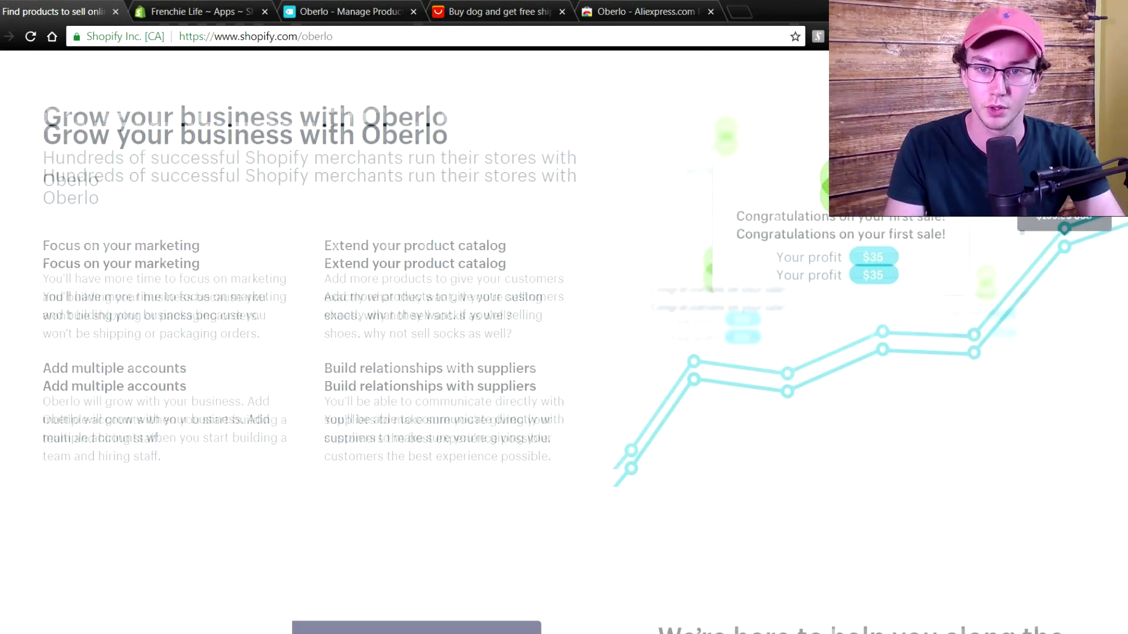
{"action": "scroll", "coordinate": [355, 184], "scroll_direction": "up", "scroll_amount": 20}
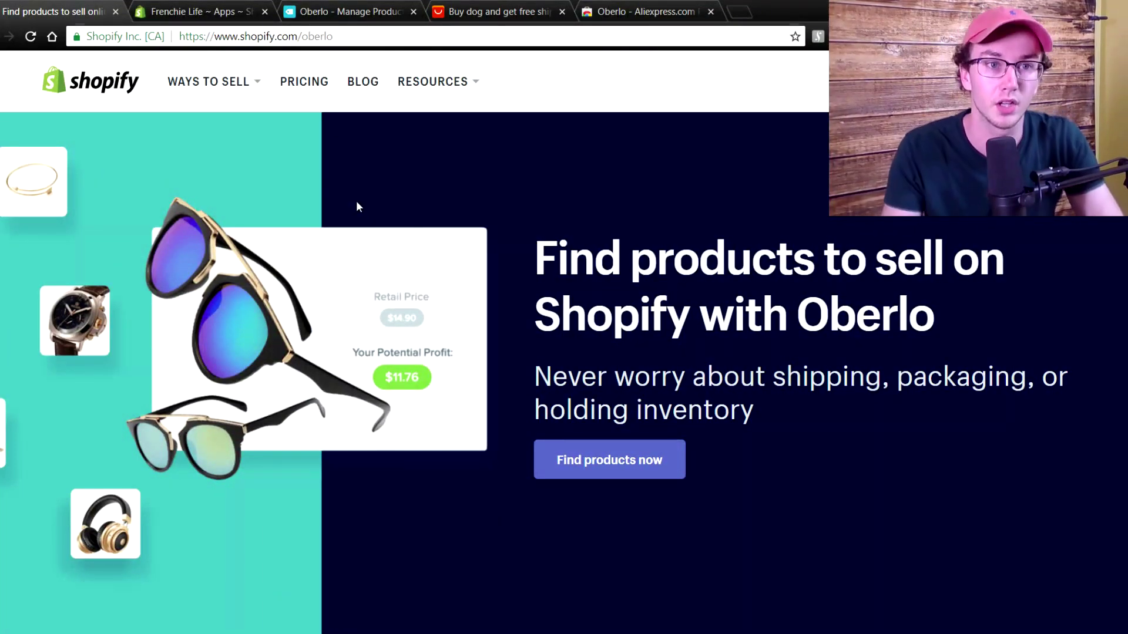
Review the store's installed apps and the Chrome Web Store page of the Oberlo Aliexpress.com Product Importer extension.
{"action": "left_click", "coordinate": [186, 7]}
{"action": "key", "text": "ctrl+shift+Tab"}
{"action": "left_click", "coordinate": [235, 9]}
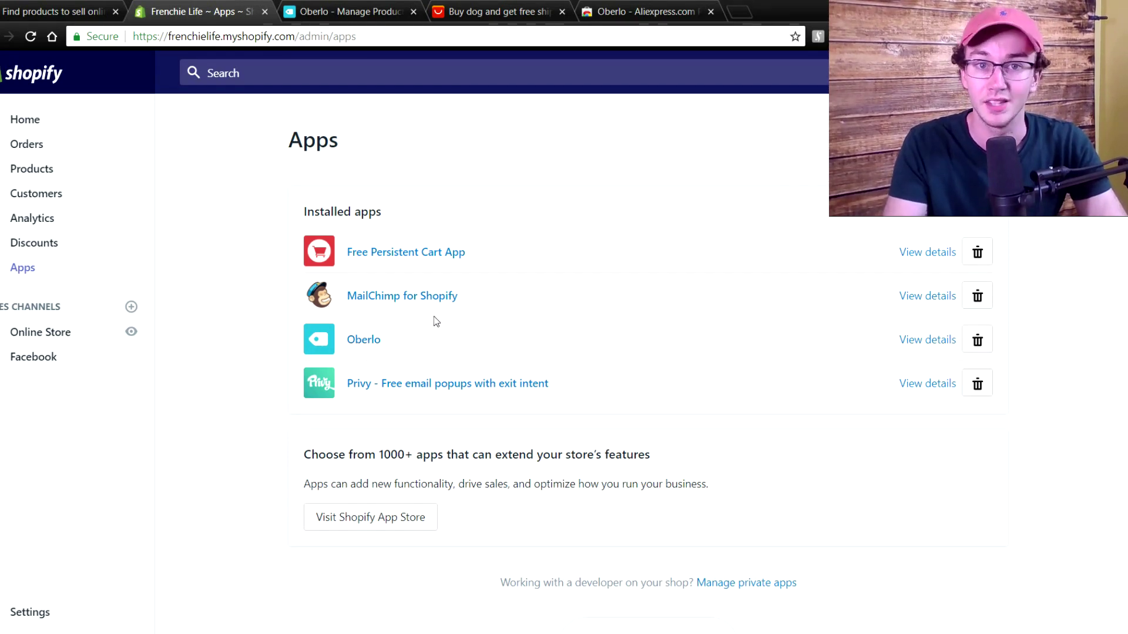
{"action": "left_click", "coordinate": [623, 12]}
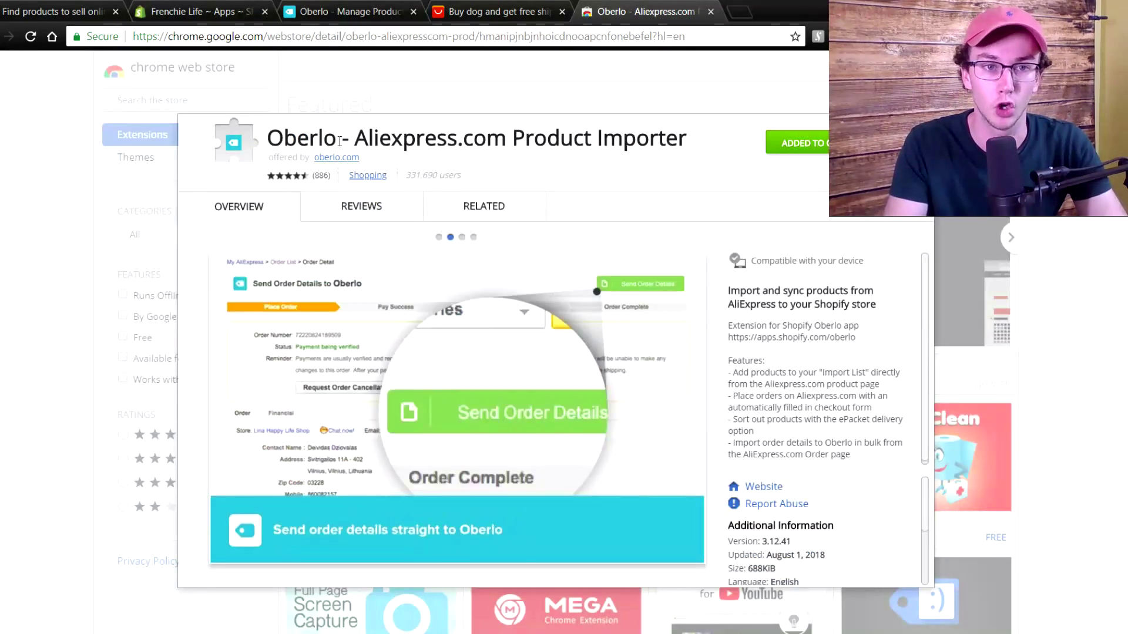
{"action": "left_click_drag", "start_coordinate": [267, 139], "coordinate": [416, 138]}
{"action": "left_click", "coordinate": [611, 127]}
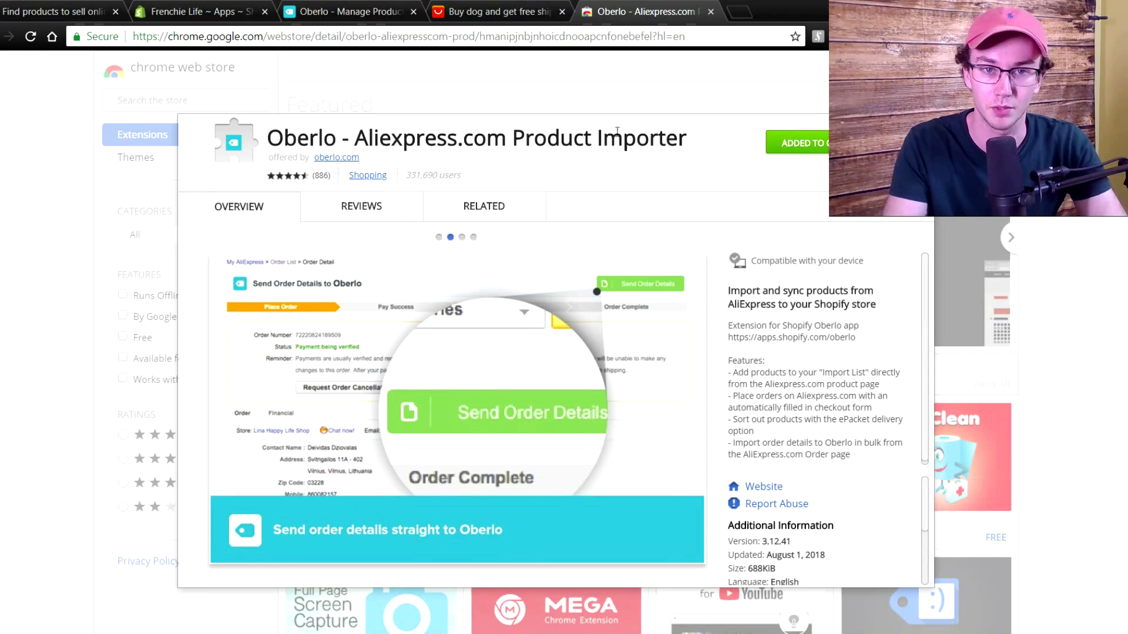
{"action": "left_click", "coordinate": [87, 16]}
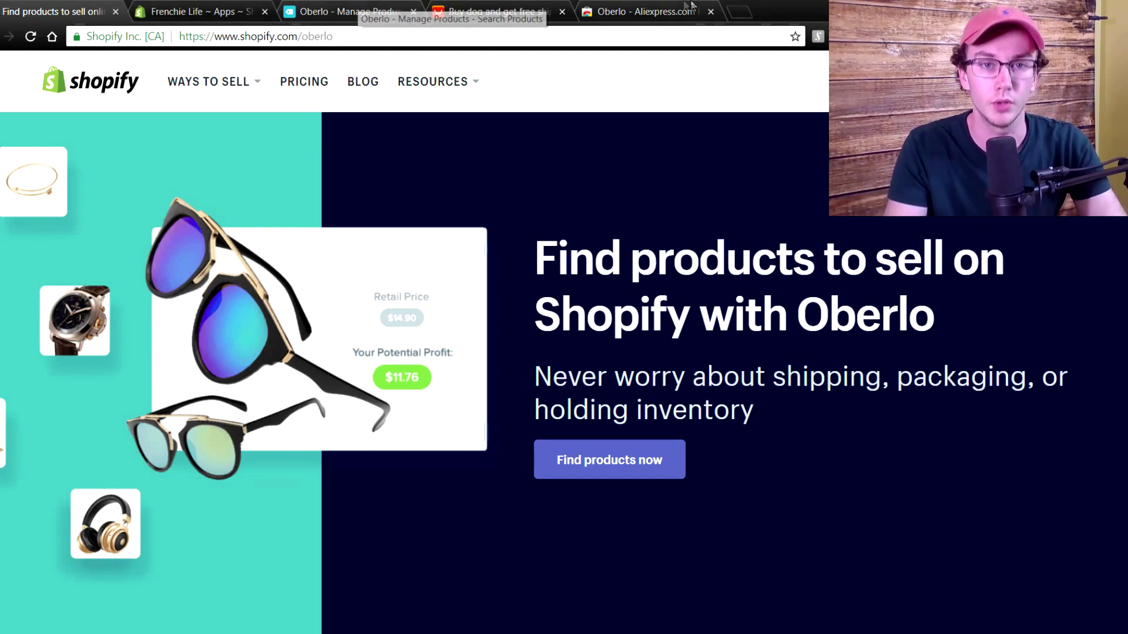
{"action": "left_click", "coordinate": [646, 11]}
{"action": "left_click", "coordinate": [200, 11]}
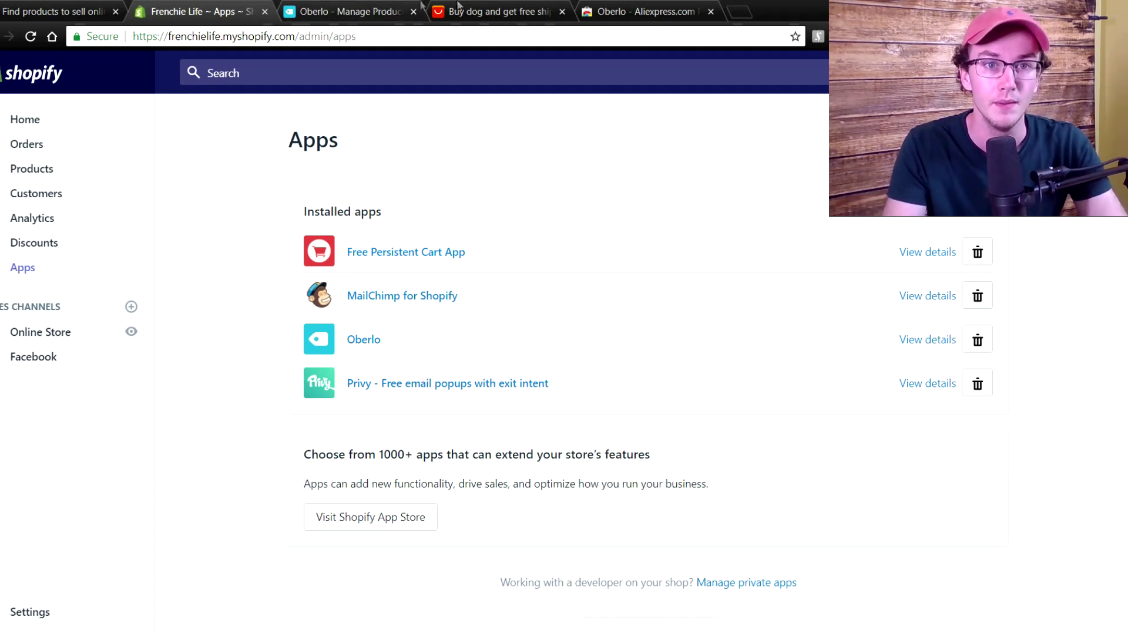
Browse the AliExpress search results for "dog", examining the listed products with their ePacket shipping, prices and order counts.
{"action": "left_click", "coordinate": [504, 7]}
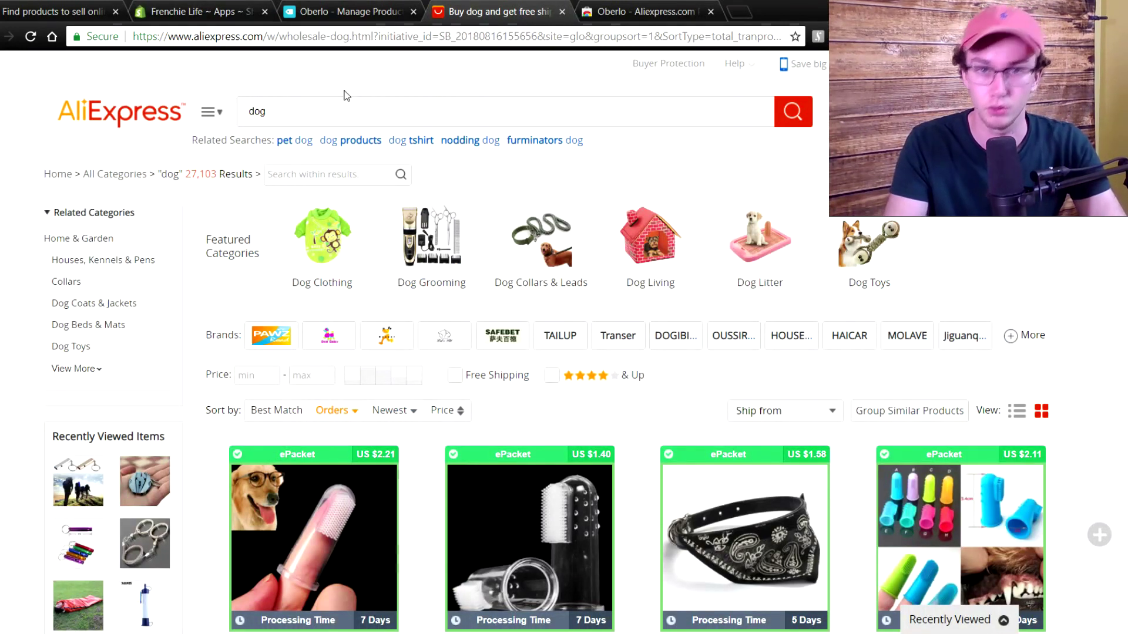
{"action": "left_click", "coordinate": [313, 118]}
{"action": "left_click", "coordinate": [307, 89]}
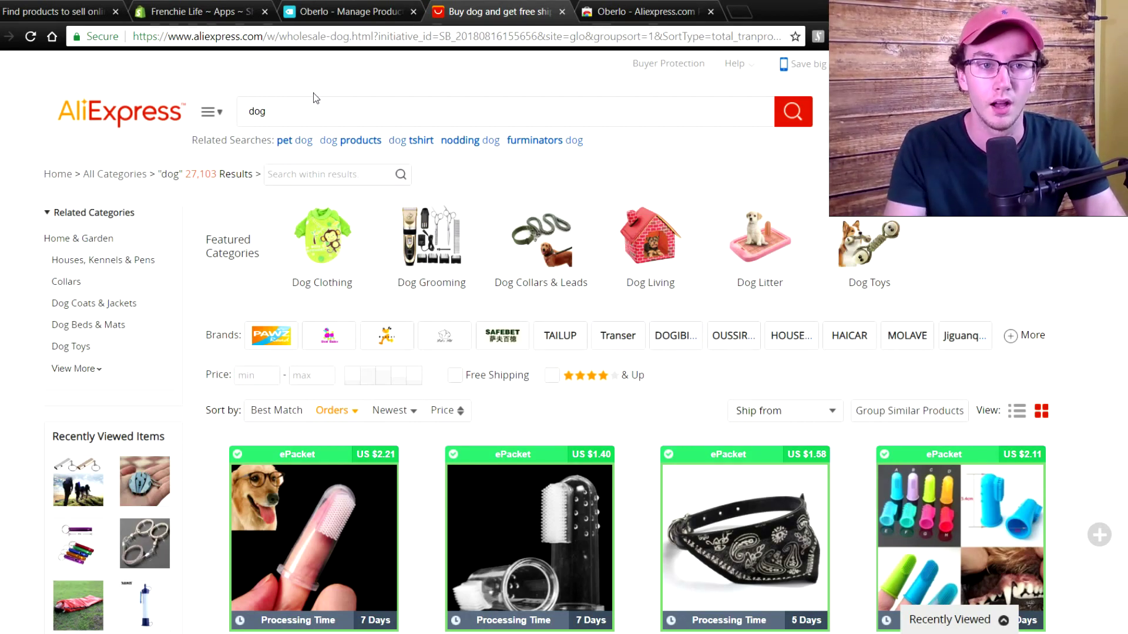
{"action": "scroll", "coordinate": [385, 203], "scroll_direction": "down", "scroll_amount": 3}
{"action": "scroll", "coordinate": [403, 306], "scroll_direction": "up", "scroll_amount": 3}
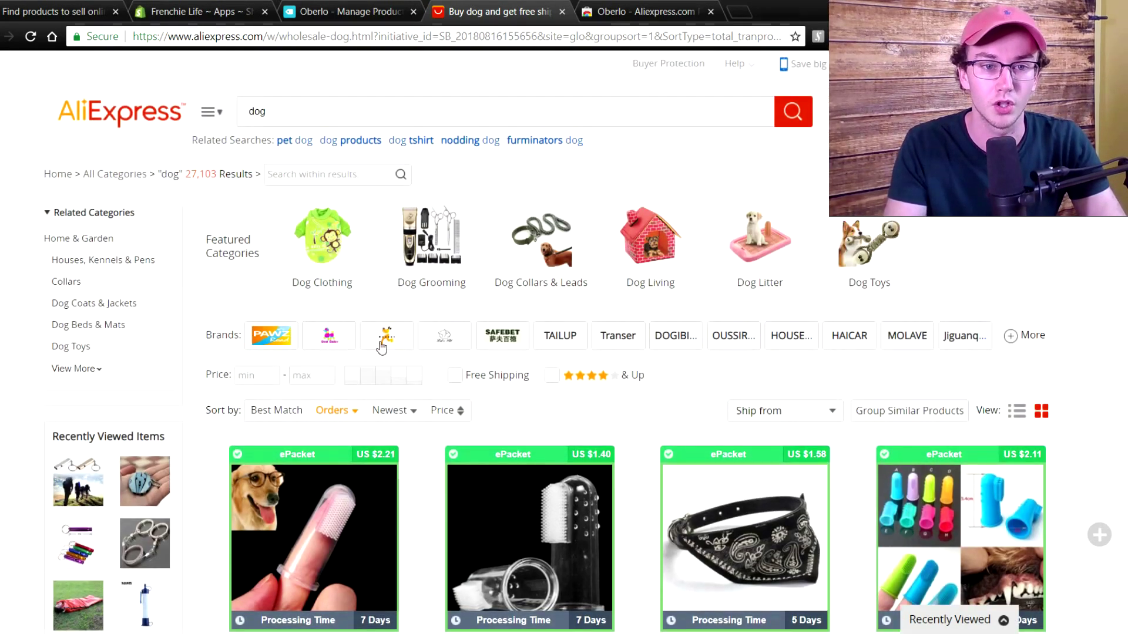
{"action": "scroll", "coordinate": [611, 411], "scroll_direction": "down", "scroll_amount": 6}
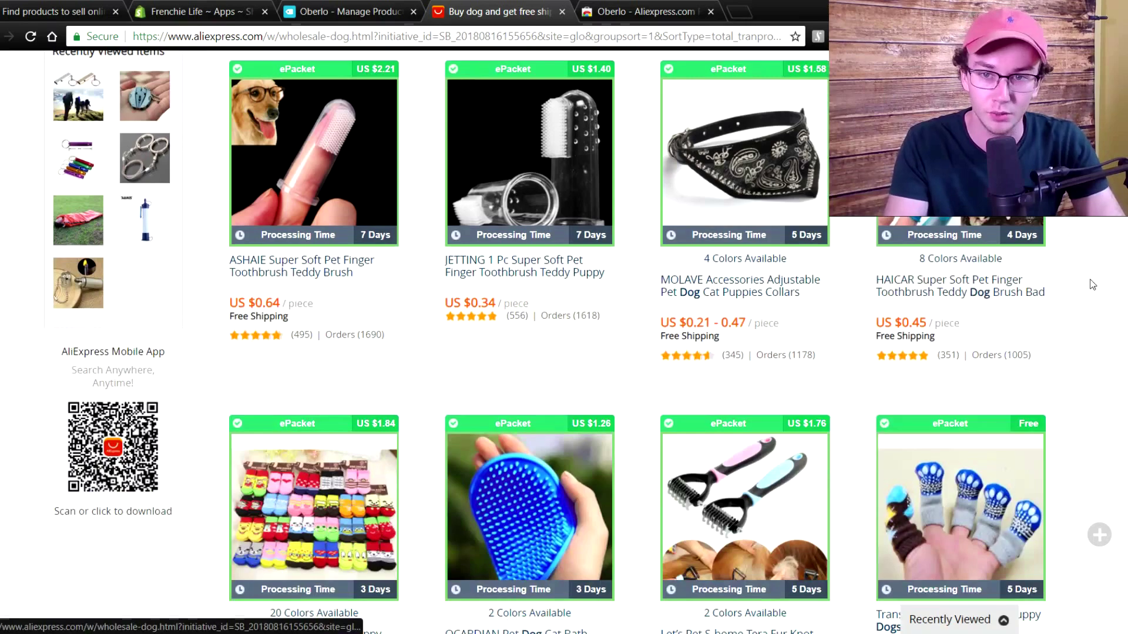
{"action": "scroll", "coordinate": [1091, 279], "scroll_direction": "down", "scroll_amount": 3}
{"action": "scroll", "coordinate": [1092, 280], "scroll_direction": "up", "scroll_amount": 3}
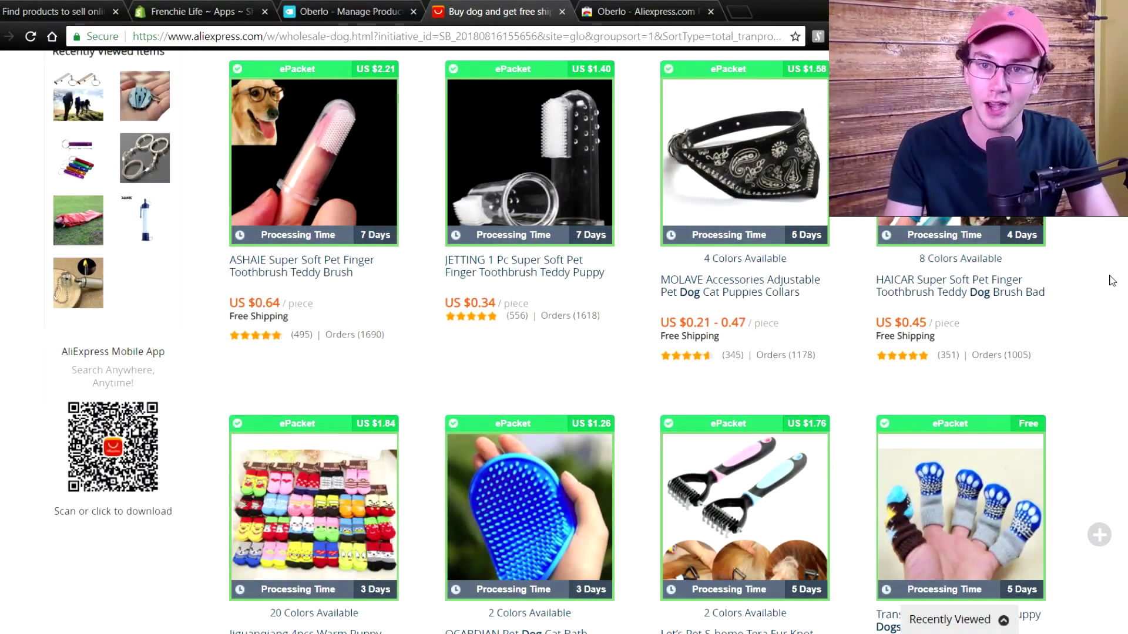
Add the ASHAIE Super Soft Pet Finger Toothbrush from AliExpress to the Oberlo import list and open the Import List.
{"action": "scroll", "coordinate": [1082, 281], "scroll_direction": "up", "scroll_amount": 1}
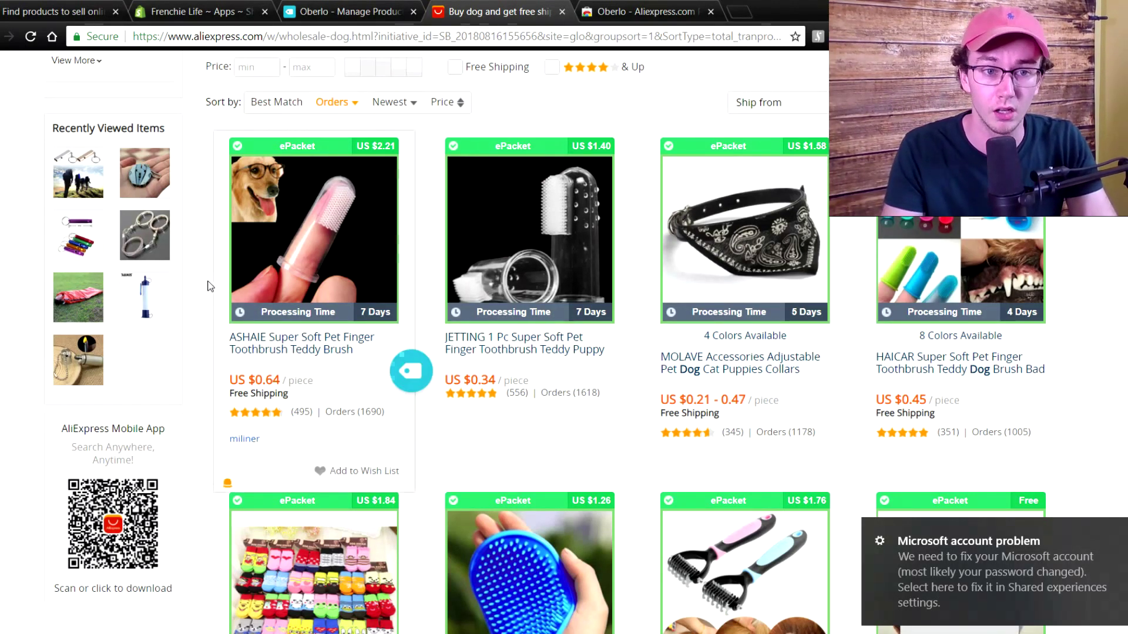
{"action": "mouse_move", "coordinate": [358, 405]}
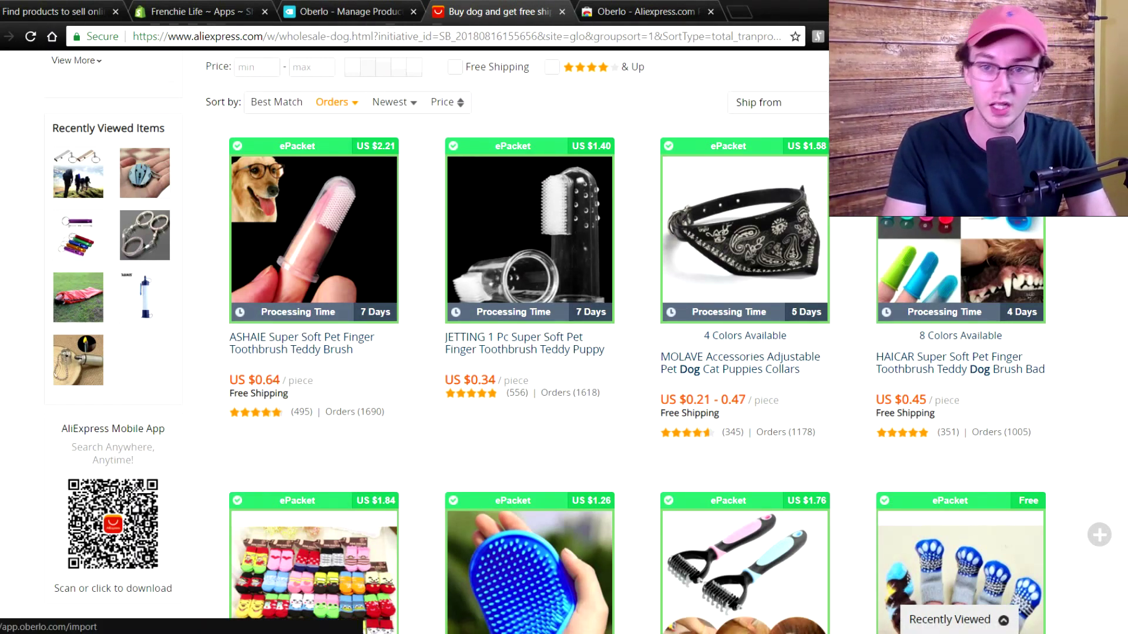
{"action": "left_click", "coordinate": [351, 11]}
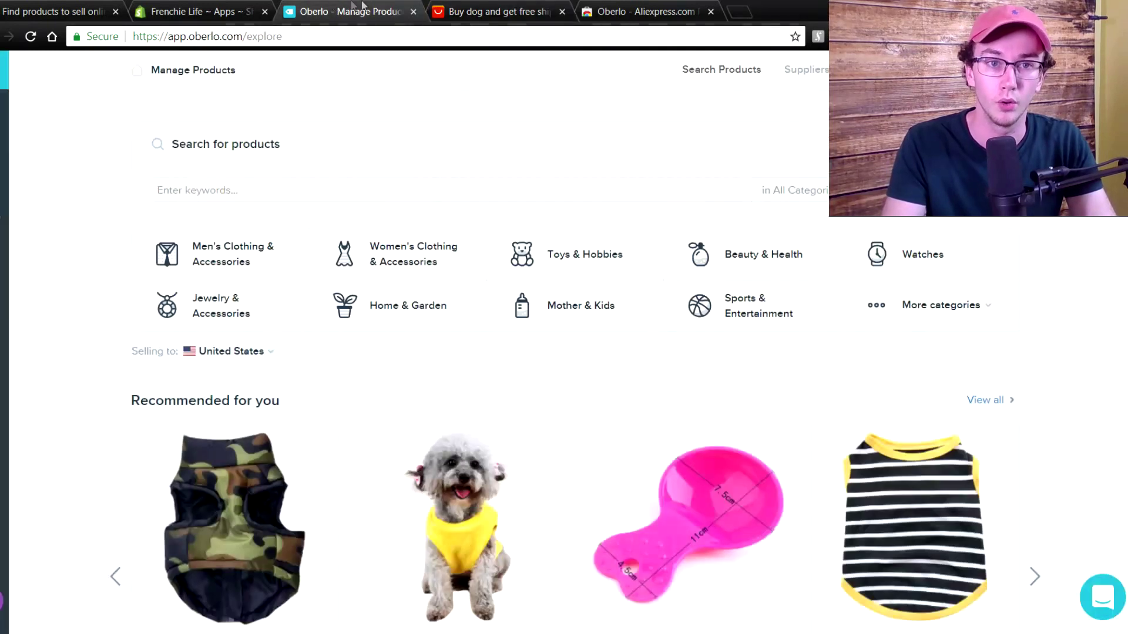
{"action": "mouse_move", "coordinate": [5, 151]}
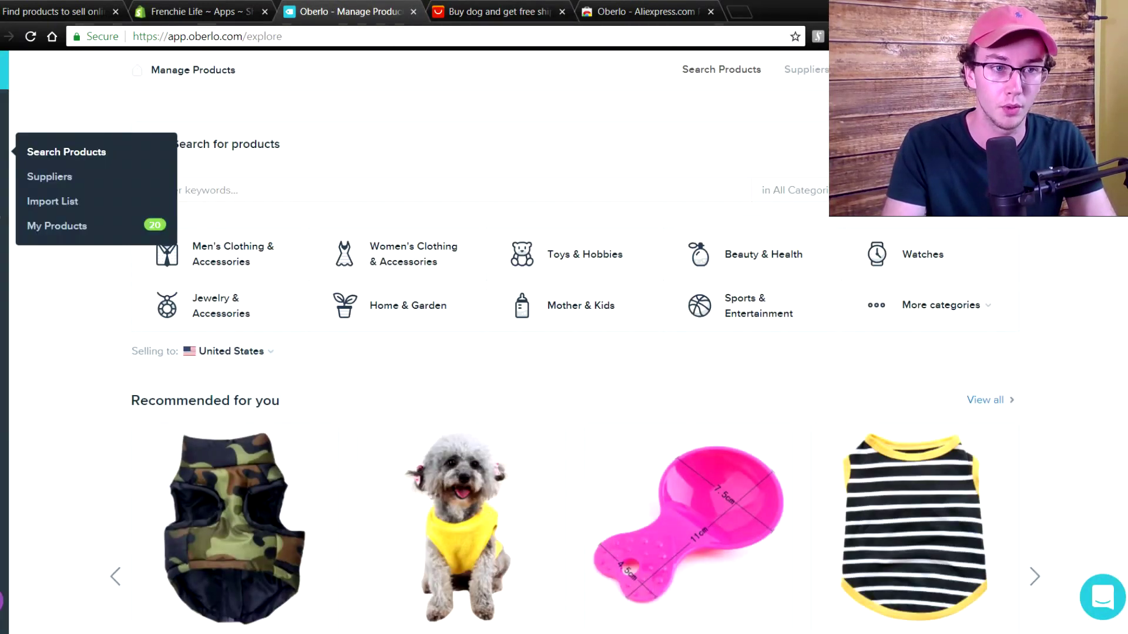
{"action": "left_click", "coordinate": [51, 202]}
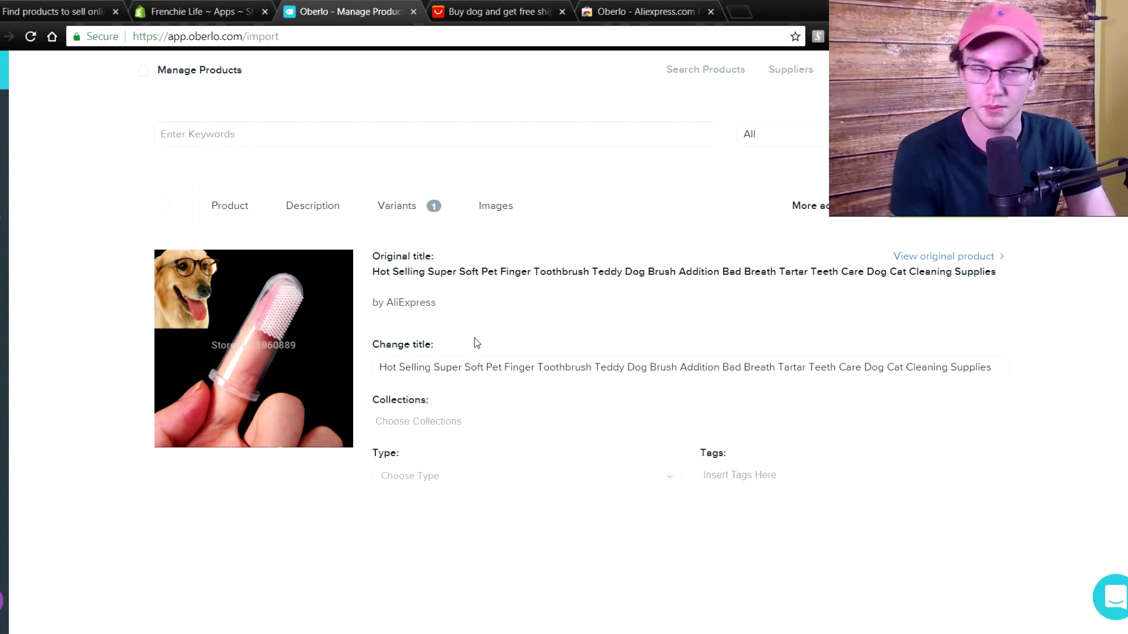
Check the AliExpress dog listings again, then examine the original and editable titles of the imported toothbrush in Oberlo.
{"action": "left_click", "coordinate": [473, 11]}
{"action": "scroll", "coordinate": [411, 353], "scroll_direction": "up", "scroll_amount": 5}
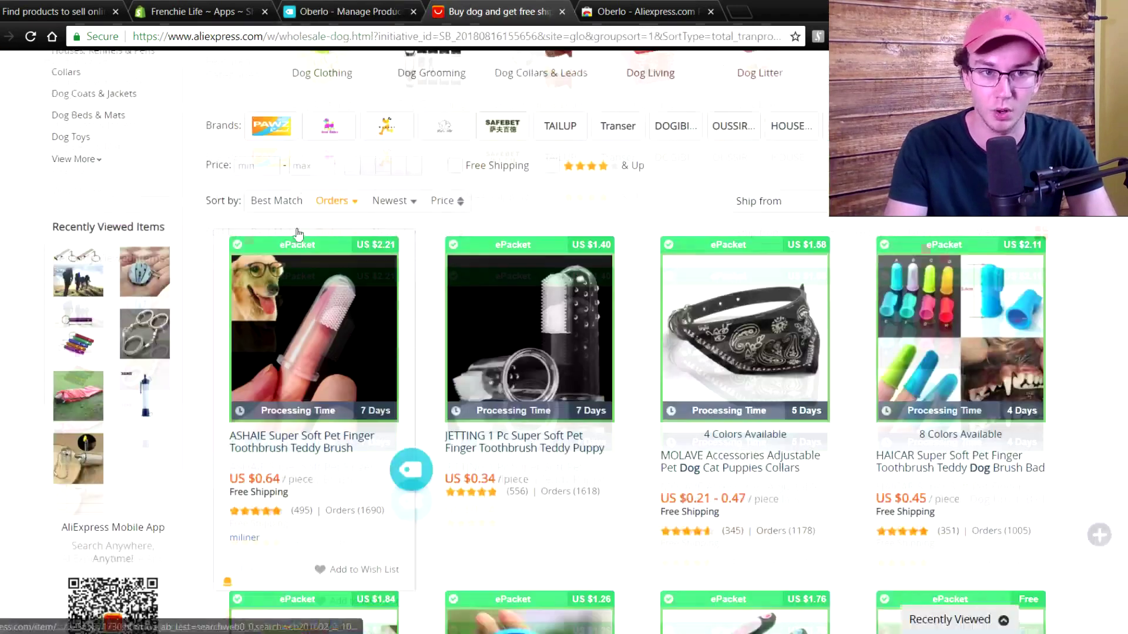
{"action": "scroll", "coordinate": [535, 285], "scroll_direction": "down", "scroll_amount": 4}
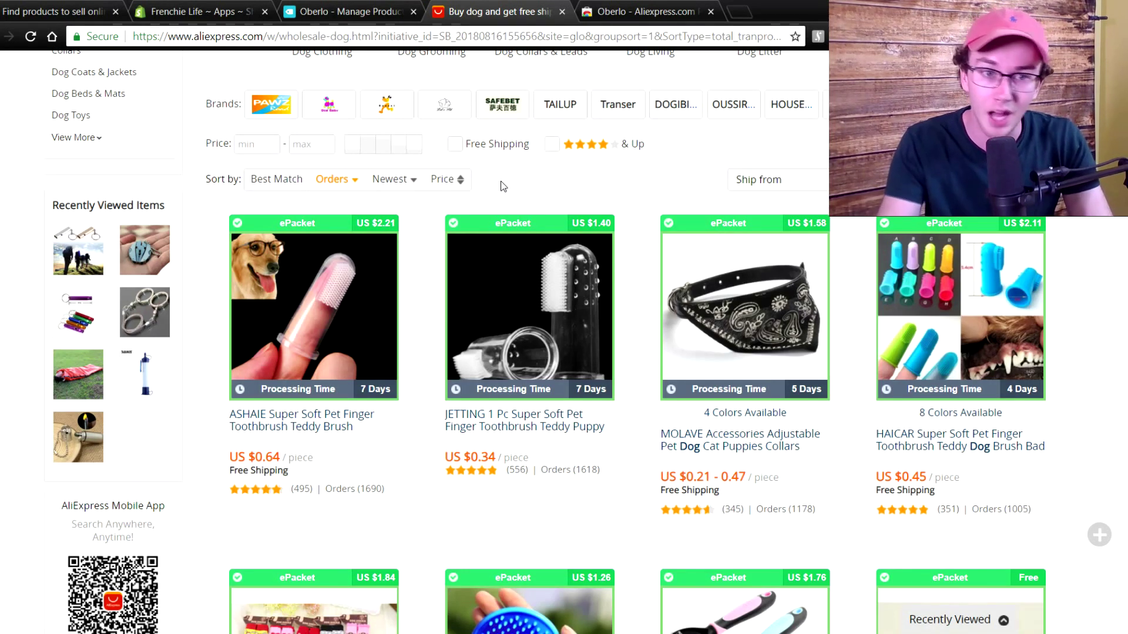
{"action": "left_click", "coordinate": [361, 7]}
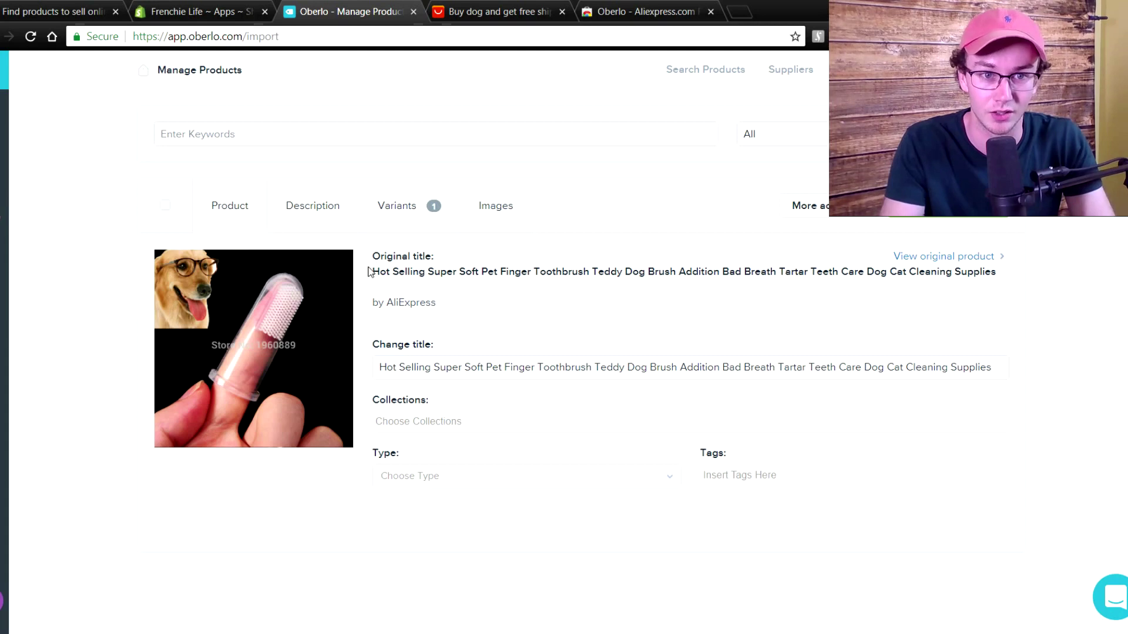
{"action": "left_click_drag", "start_coordinate": [372, 259], "coordinate": [452, 261]}
{"action": "left_click", "coordinate": [385, 284]}
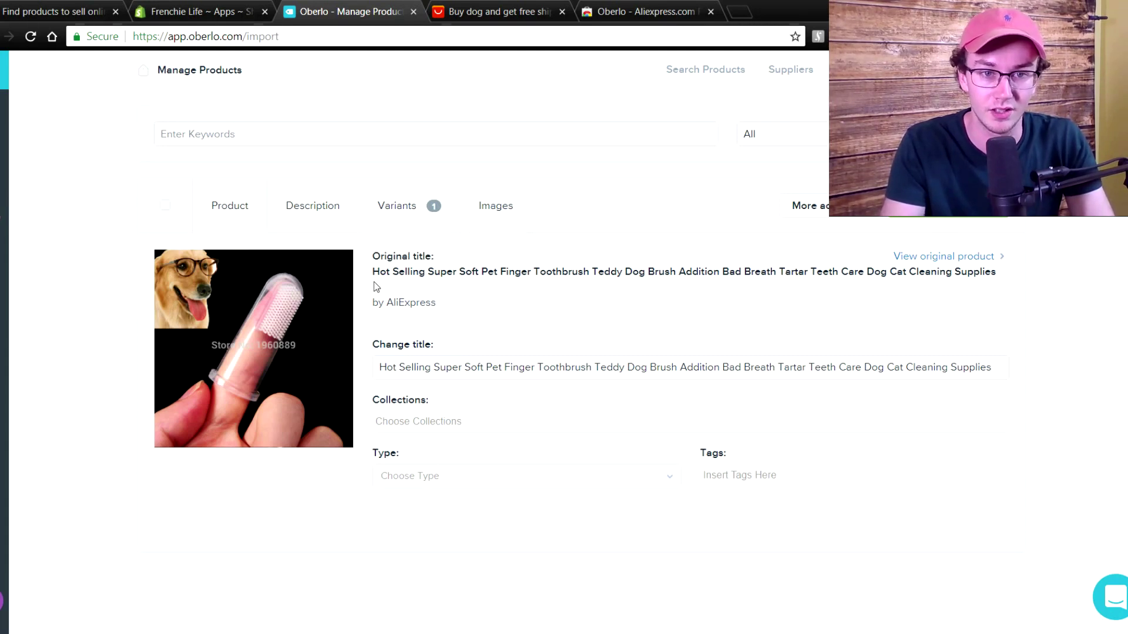
{"action": "left_click_drag", "start_coordinate": [493, 374], "coordinate": [612, 376]}
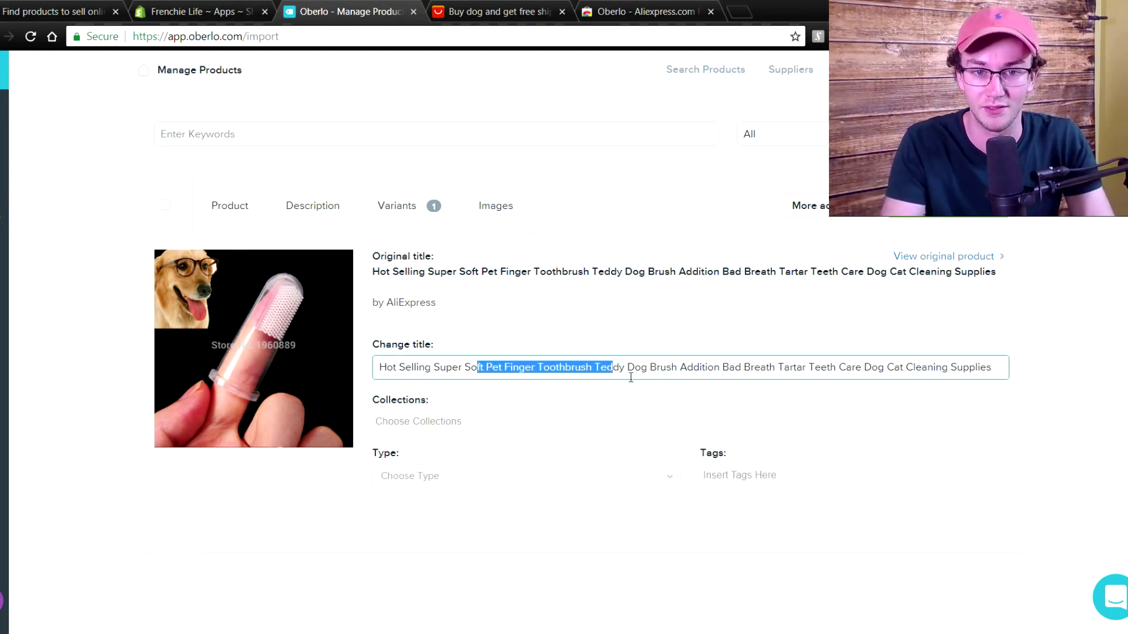
{"action": "left_click", "coordinate": [663, 373]}
{"action": "left_click", "coordinate": [641, 348]}
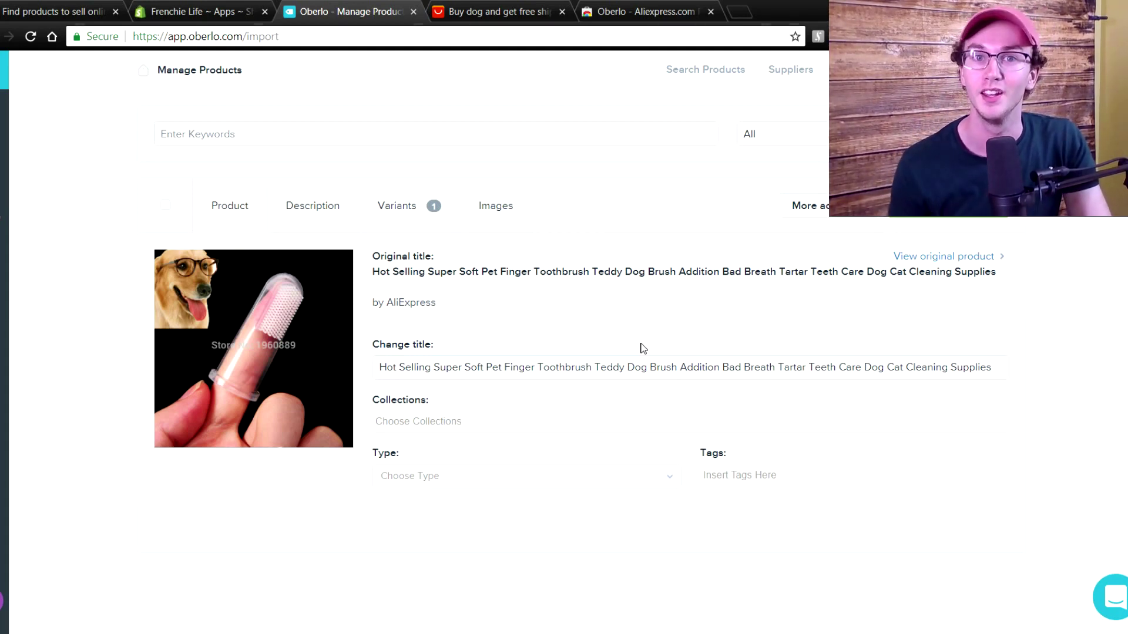
Replace the imported toothbrush's title with "Pet Toothbrush For Dogs".
{"action": "triple_click", "coordinate": [514, 365]}
{"action": "key", "text": "BackSpace"}
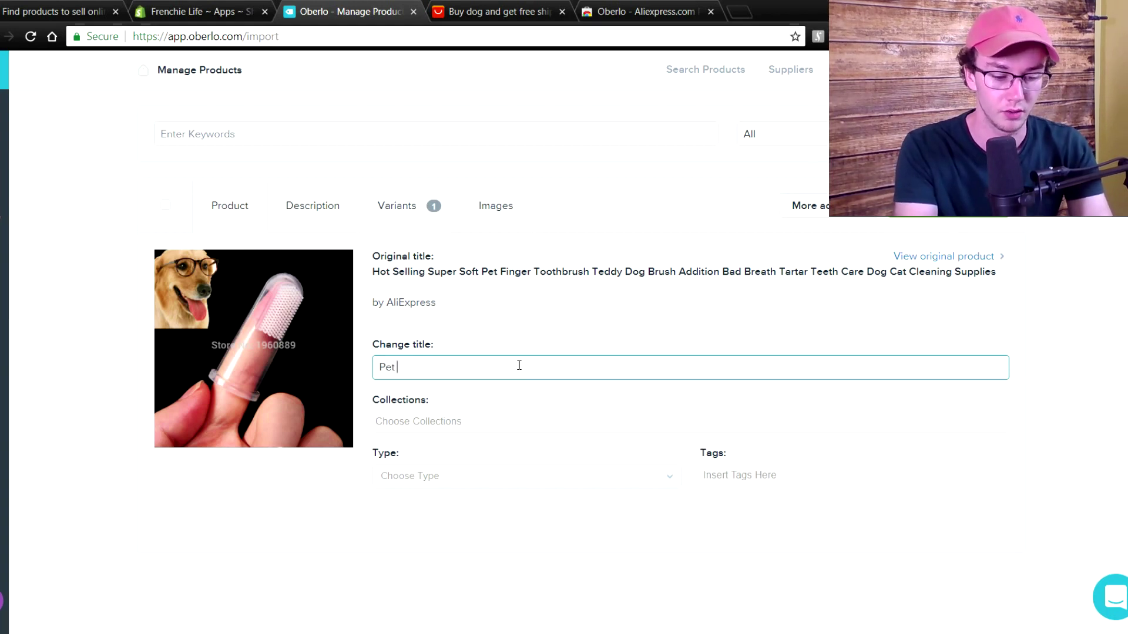
{"action": "type", "text": "Toothbrush Doh"}
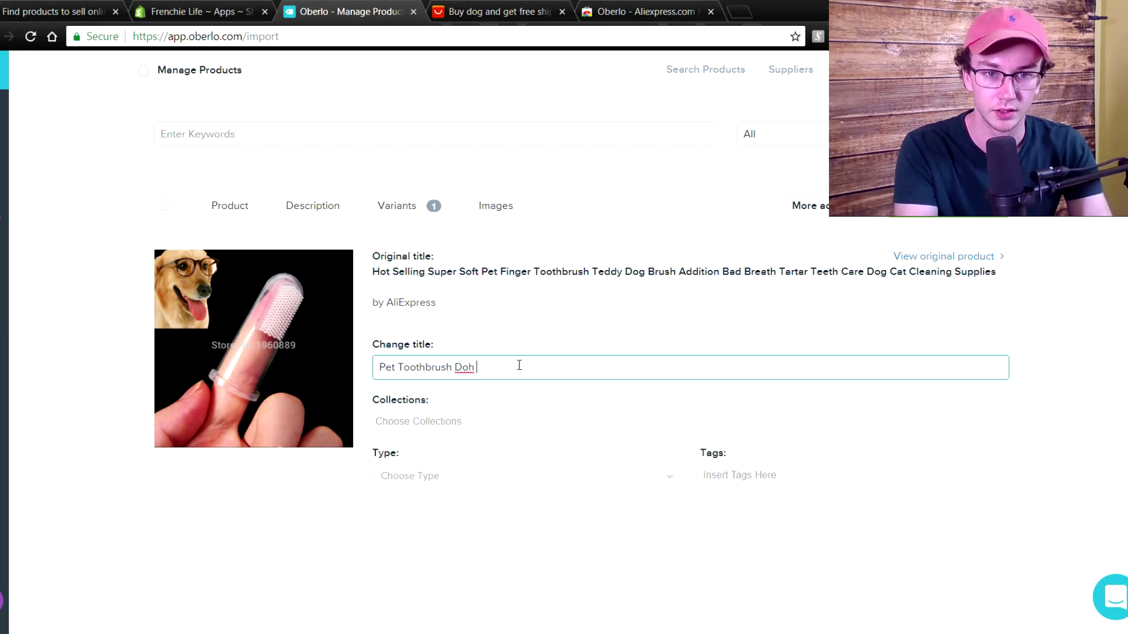
{"action": "key", "text": "BackSpace"}
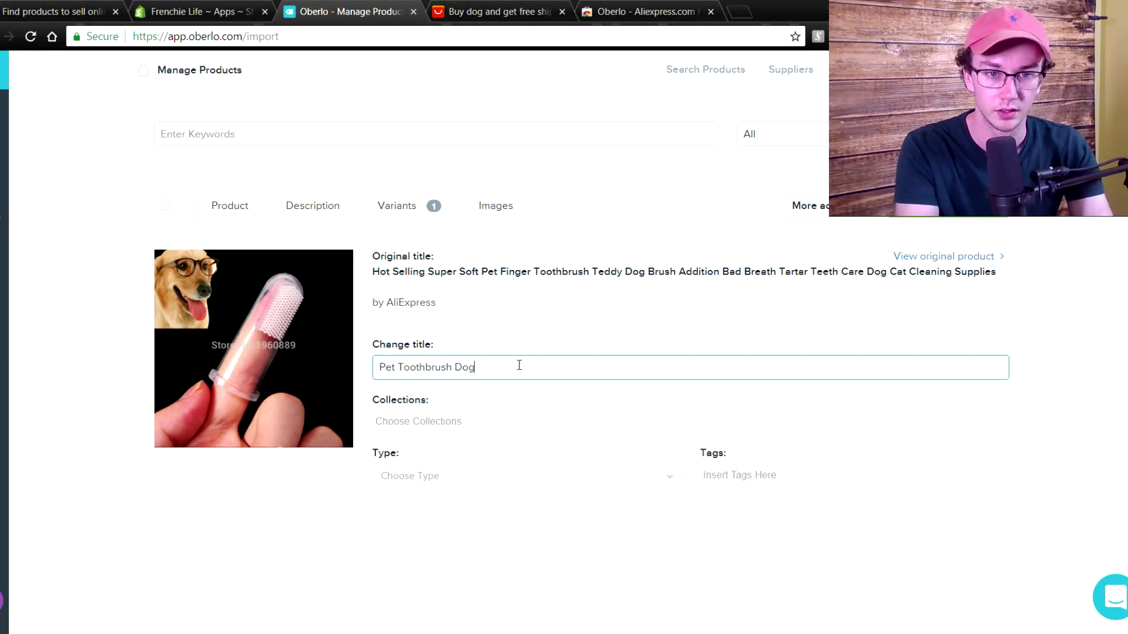
{"action": "type", "text": "For Dog"}
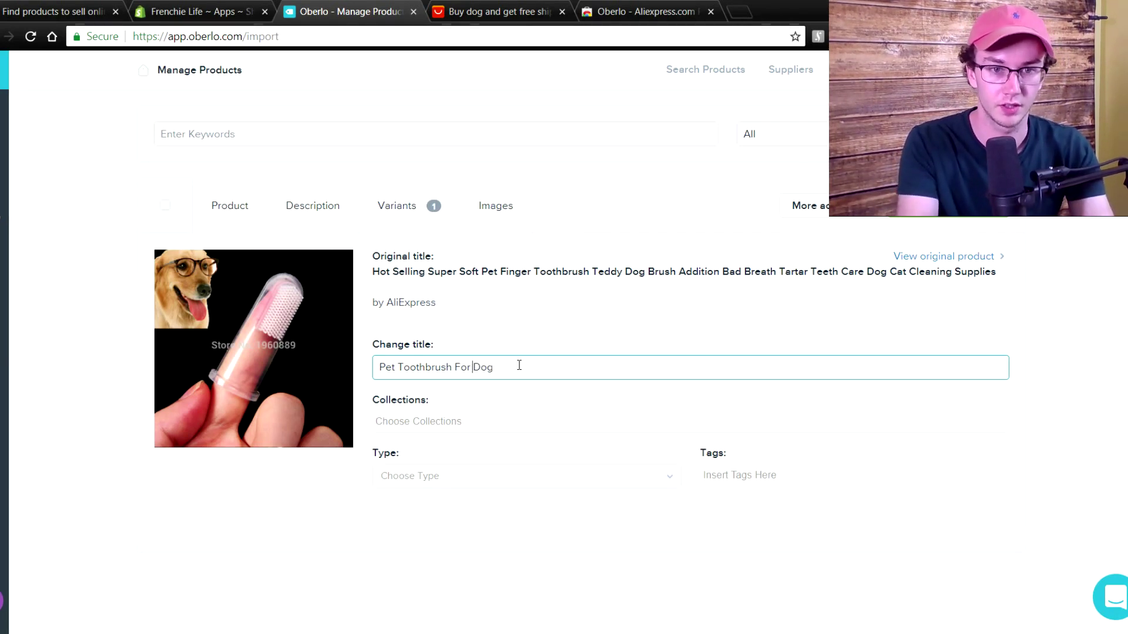
{"action": "type", "text": "s"}
{"action": "left_click", "coordinate": [465, 327]}
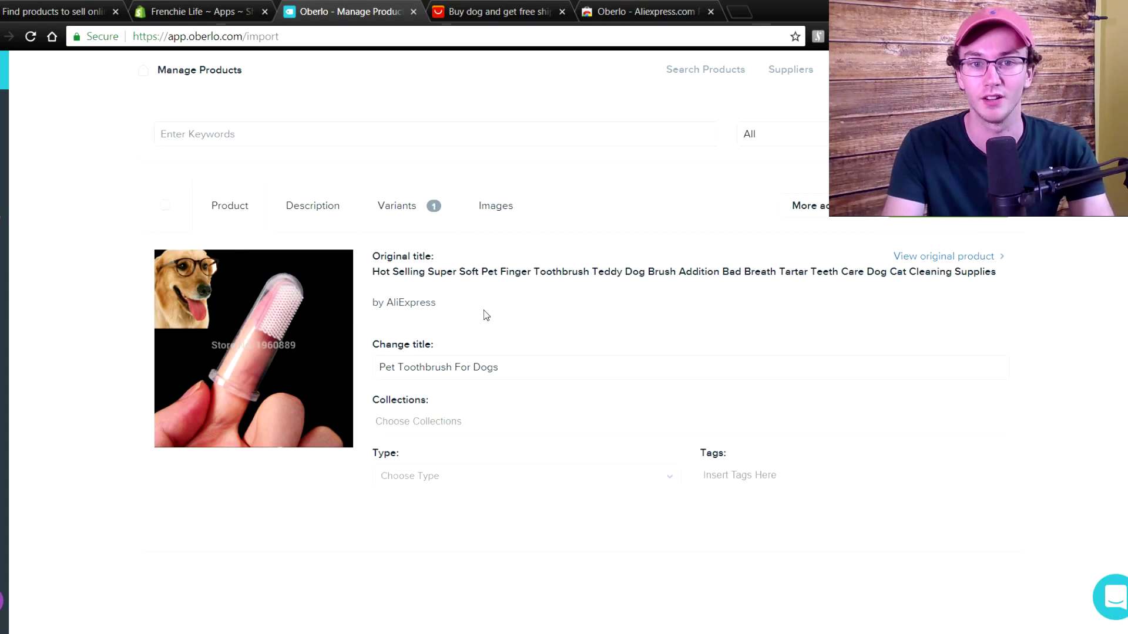
{"action": "left_click", "coordinate": [665, 366]}
{"action": "left_click", "coordinate": [576, 317]}
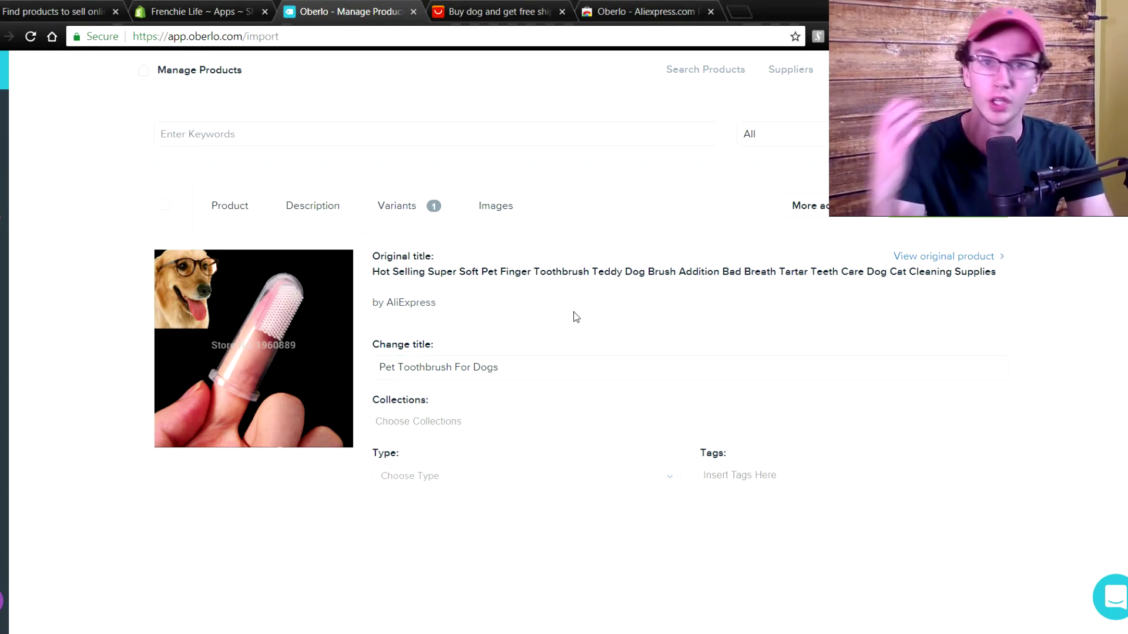
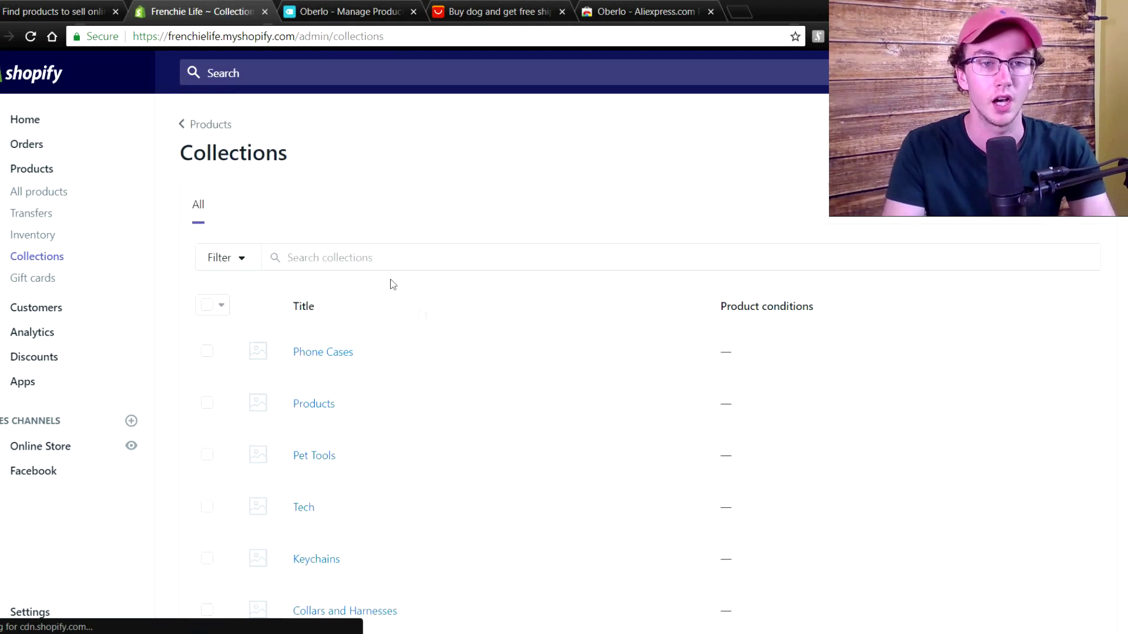
Check the store's collections in Shopify, then assign the toothbrush in Oberlo to the Pet Tools collection only.
{"action": "scroll", "coordinate": [359, 479], "scroll_direction": "up", "scroll_amount": 5}
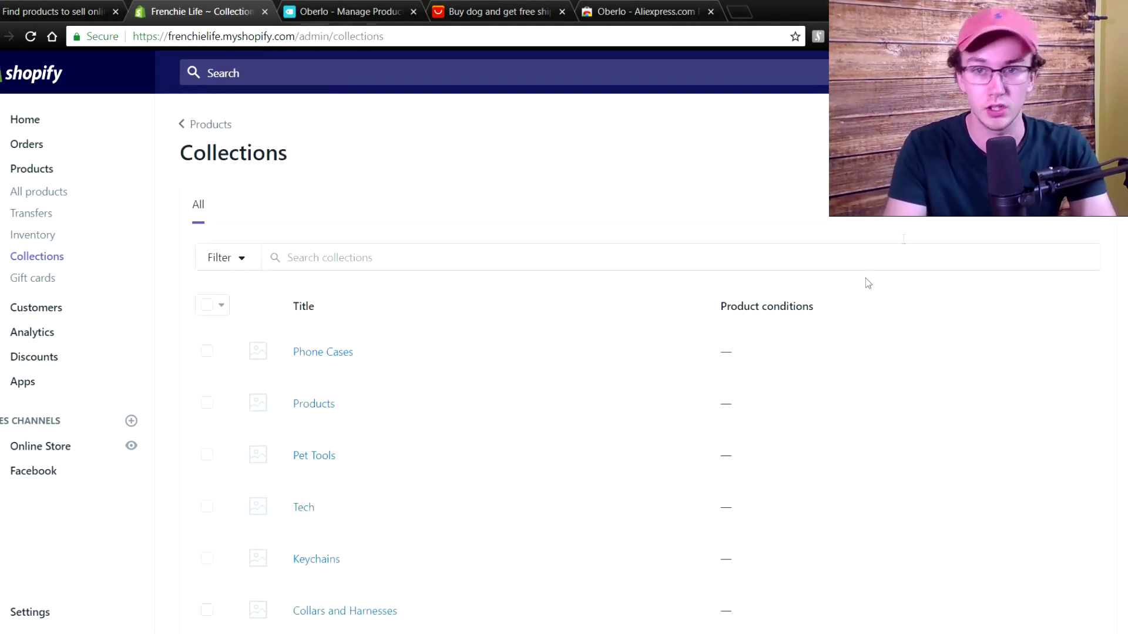
{"action": "left_click", "coordinate": [369, 9]}
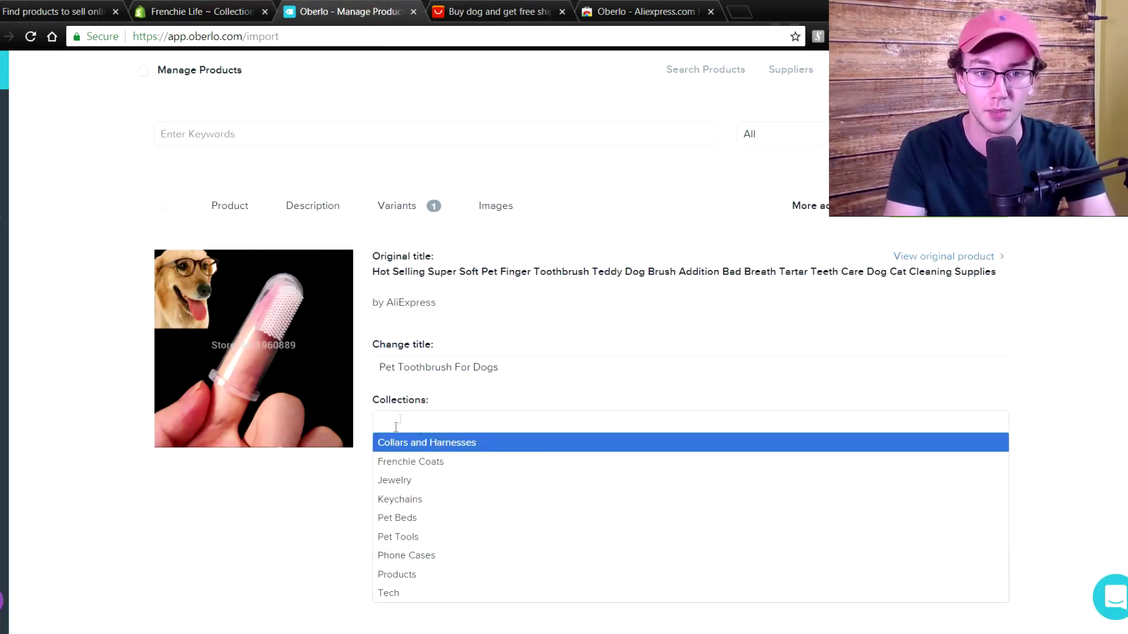
{"action": "left_click", "coordinate": [427, 405]}
{"action": "left_click", "coordinate": [416, 414]}
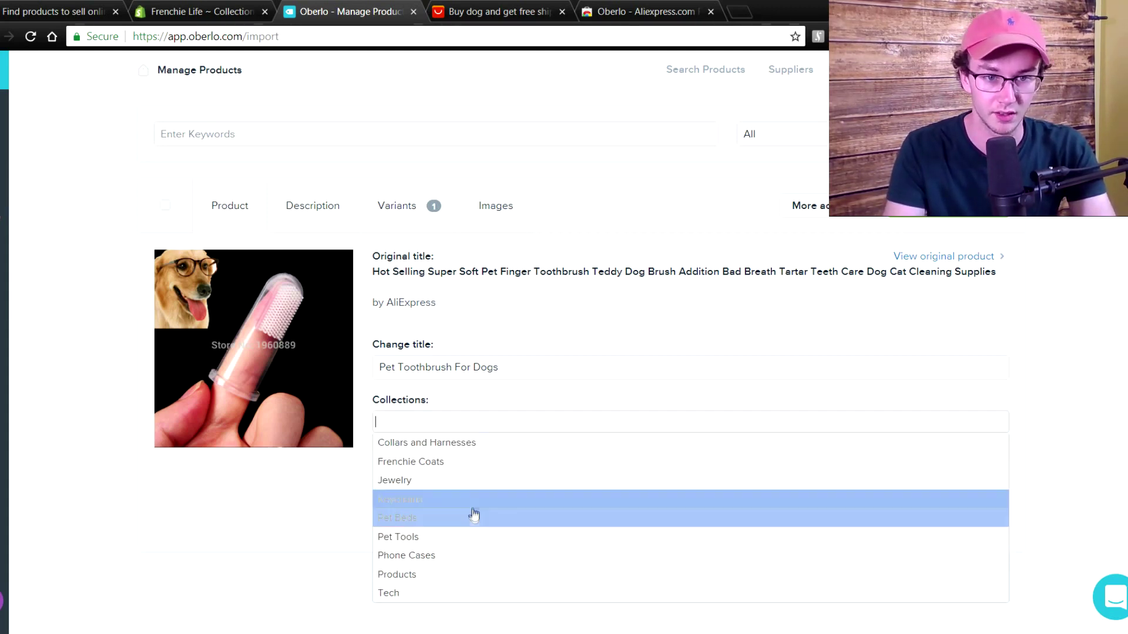
{"action": "left_click", "coordinate": [443, 582]}
{"action": "left_click", "coordinate": [459, 426]}
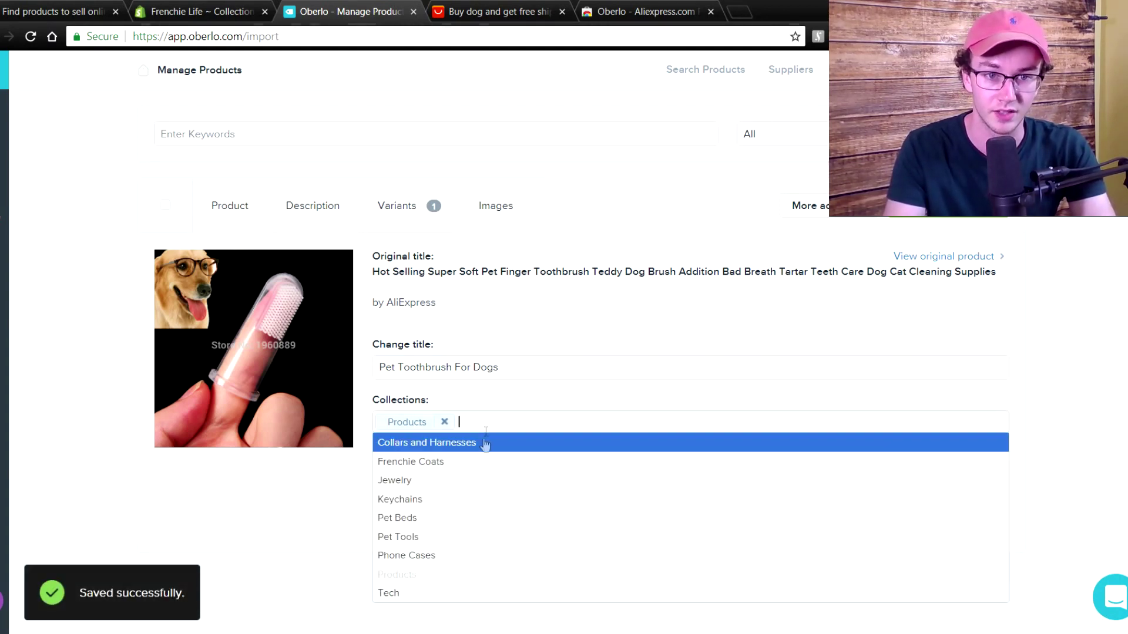
{"action": "left_click", "coordinate": [459, 546]}
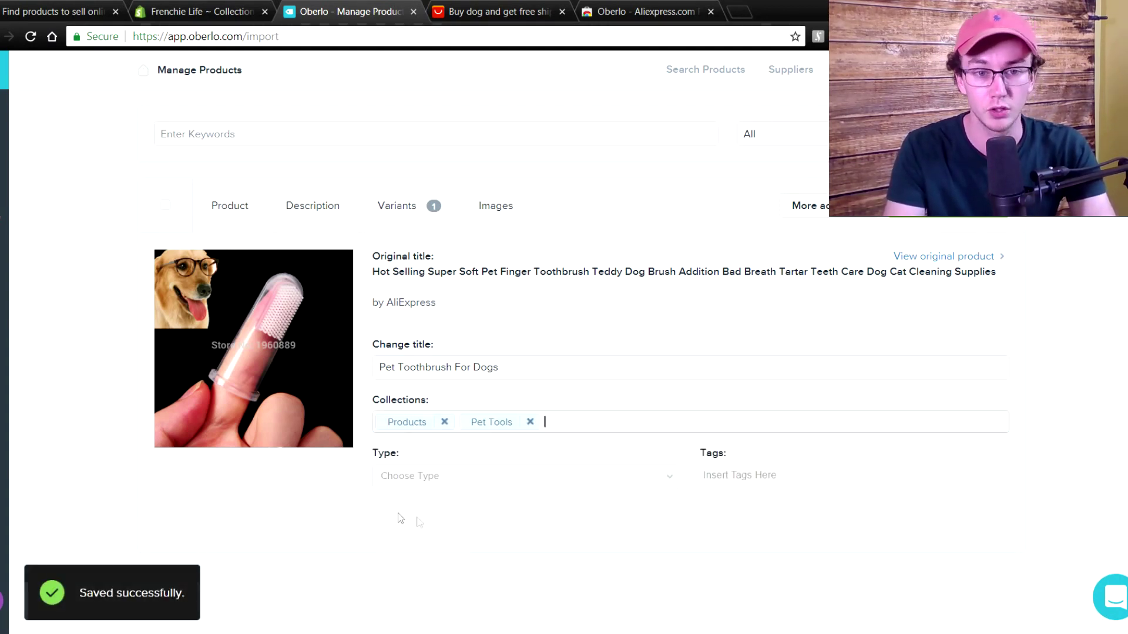
{"action": "left_click", "coordinate": [444, 422]}
{"action": "left_click", "coordinate": [479, 448]}
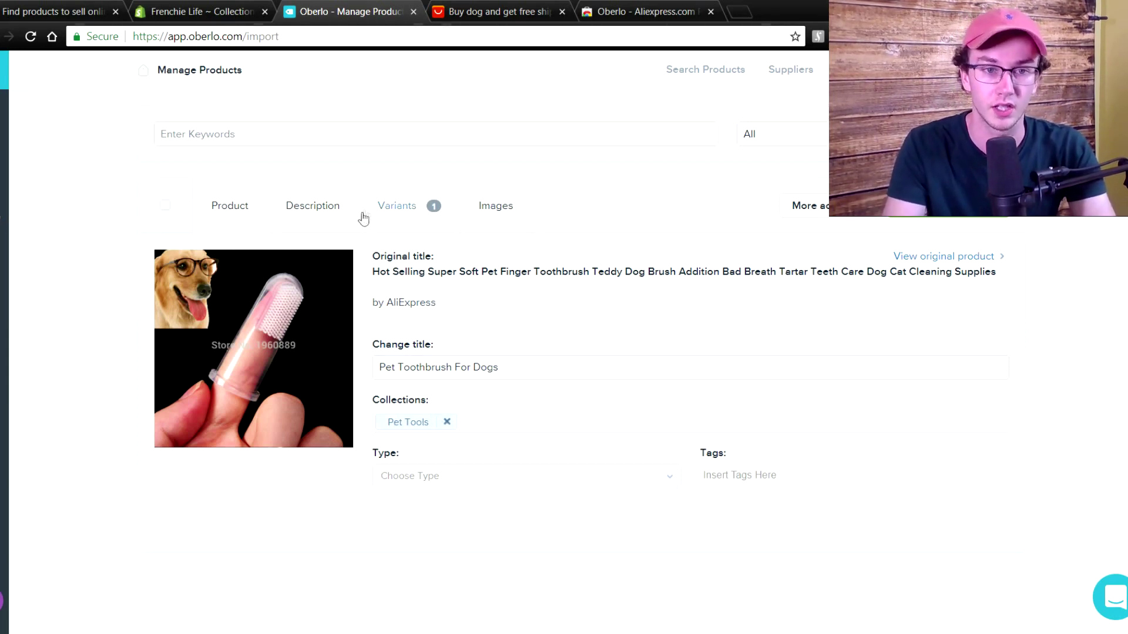
Delete the supplier's entire description text of the toothbrush.
{"action": "left_click", "coordinate": [318, 214]}
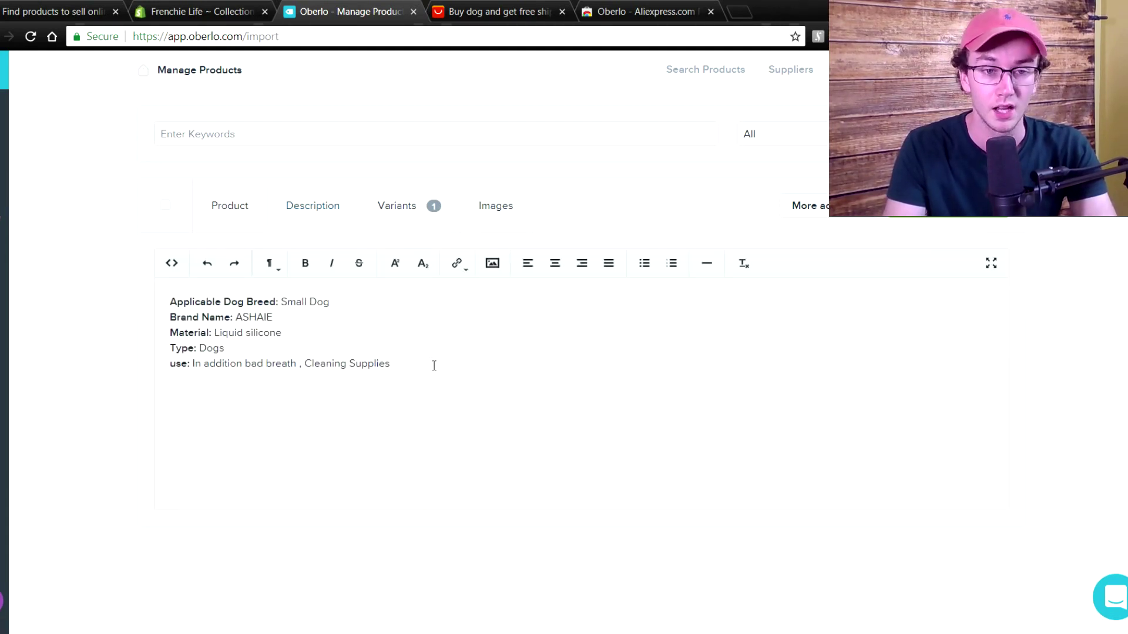
{"action": "left_click_drag", "start_coordinate": [373, 365], "coordinate": [414, 374]}
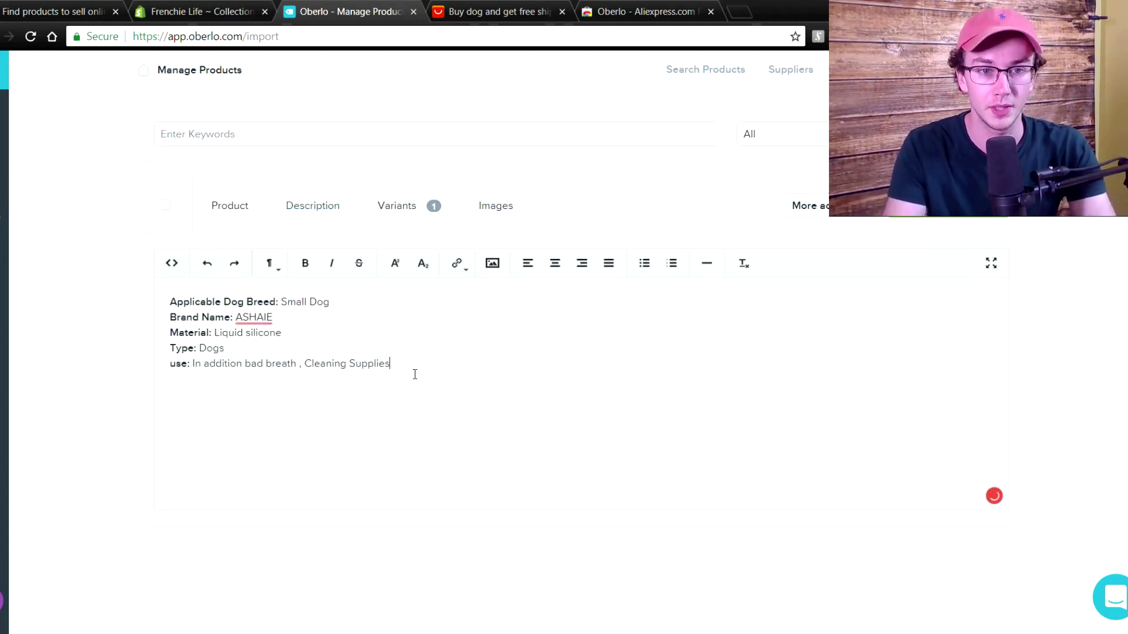
{"action": "left_click", "coordinate": [79, 350]}
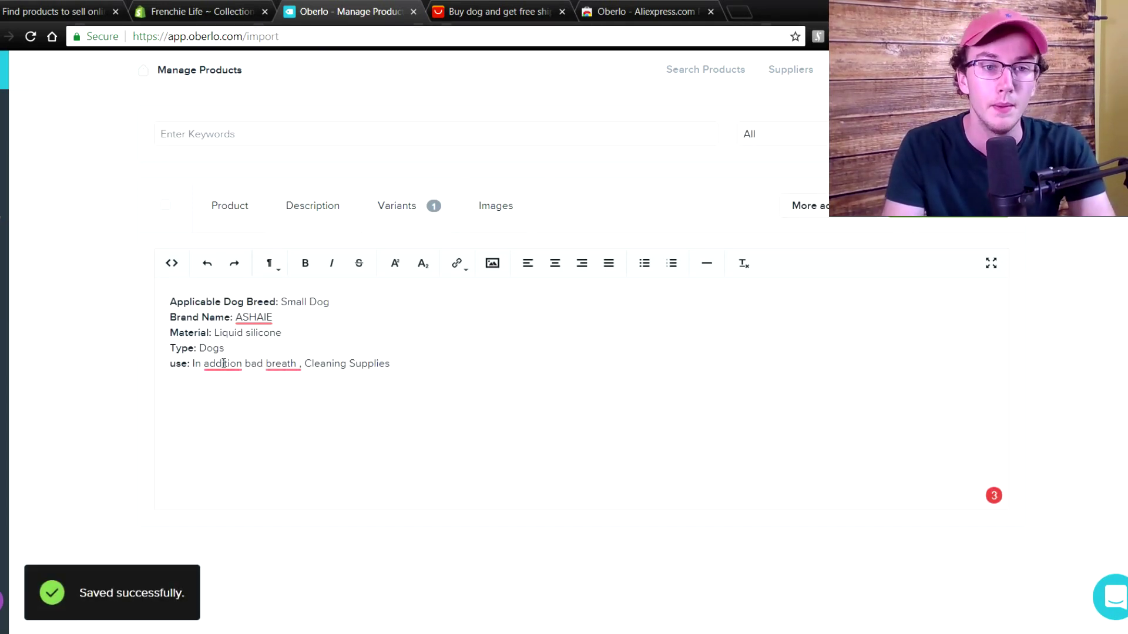
{"action": "left_click_drag", "start_coordinate": [427, 371], "coordinate": [163, 289]}
{"action": "key", "text": "BackSpace"}
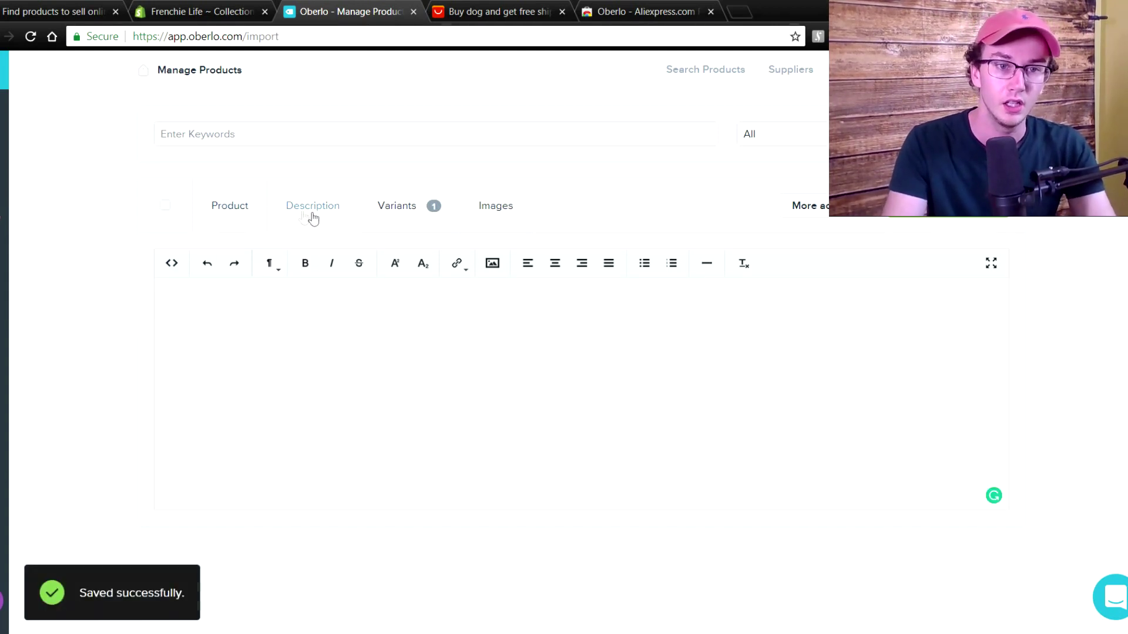
Write the product description "This dog toothbrush will be the very the best toothbrush for you and your dog.".
{"action": "left_click", "coordinate": [236, 207]}
{"action": "left_click", "coordinate": [306, 216]}
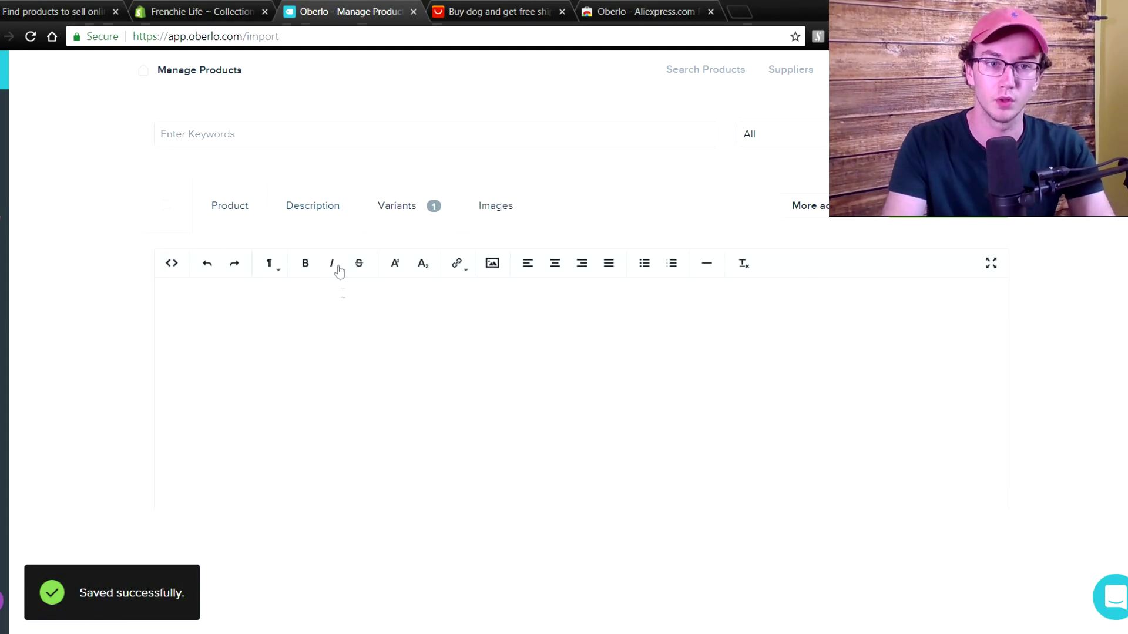
{"action": "left_click", "coordinate": [241, 226]}
{"action": "left_click", "coordinate": [308, 217]}
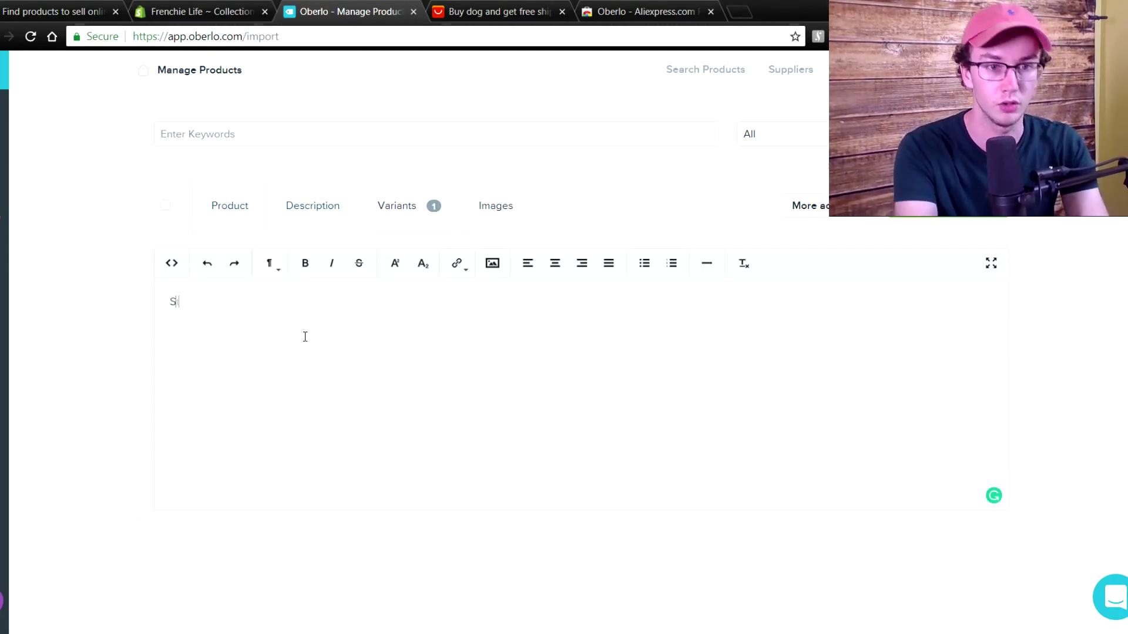
{"action": "key", "text": "BackSpace"}
{"action": "key", "text": "BackSpace"}
{"action": "type", "text": "Hpw t"}
{"action": "key", "text": "BackSpace"}
{"action": "key", "text": "BackSpace"}
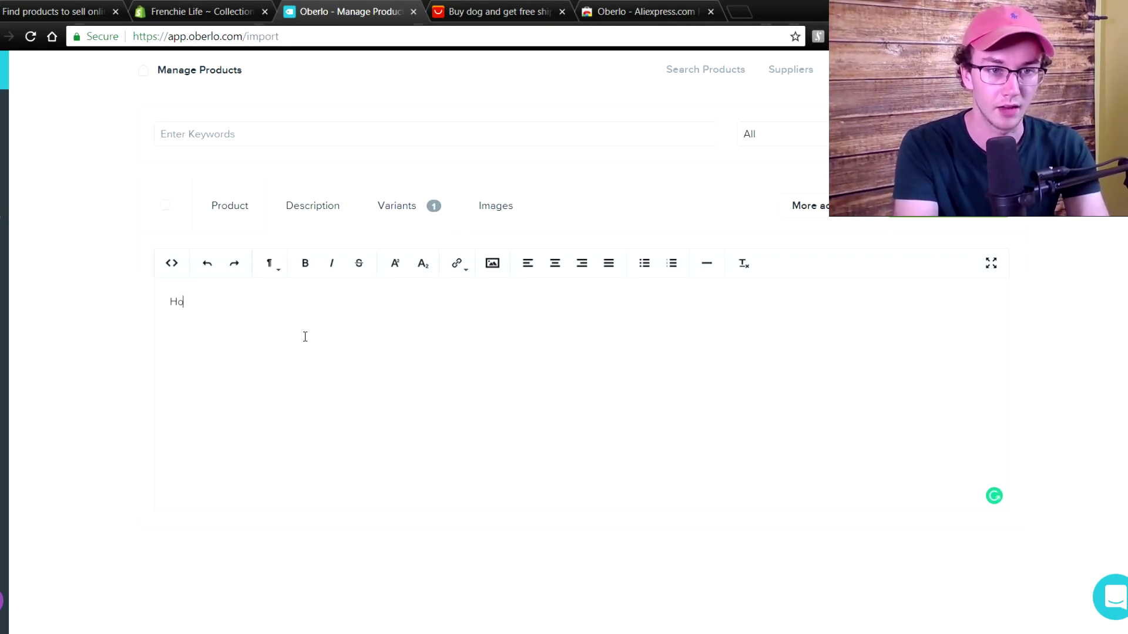
{"action": "type", "text": "This dog toothbrush will be the n"}
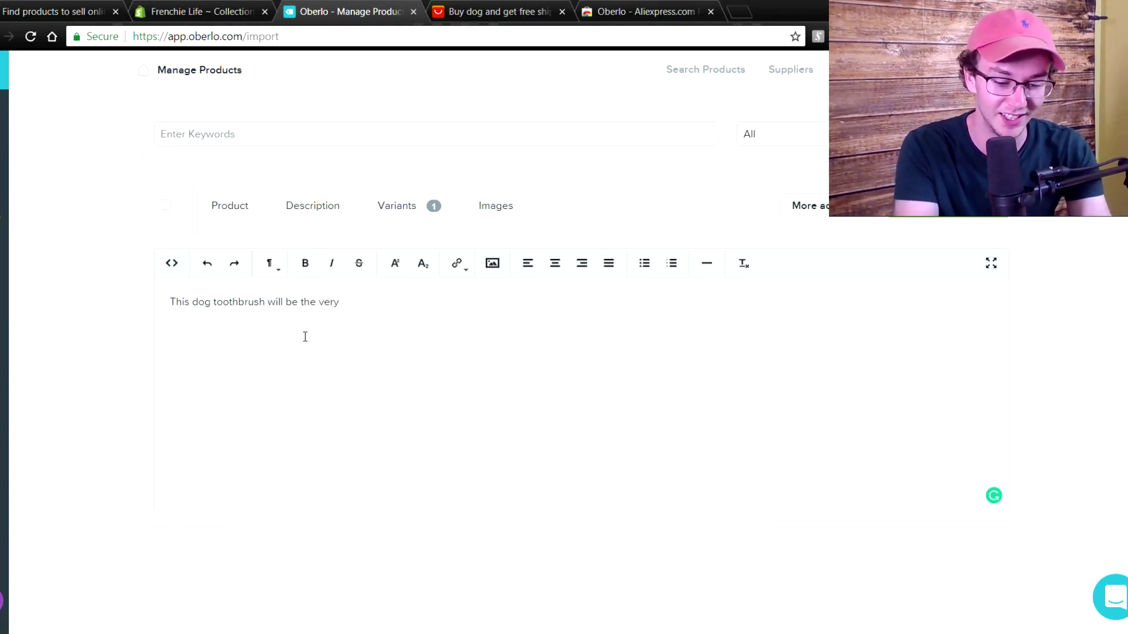
{"action": "type", "text": "best toothbrush for you"}
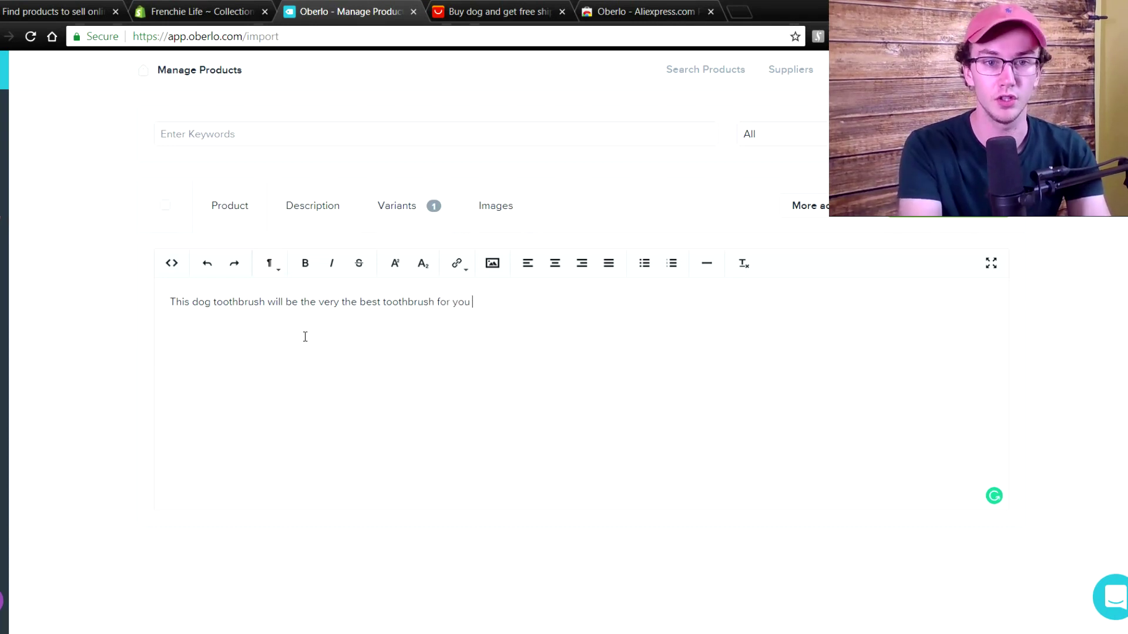
{"action": "type", "text": " and your"}
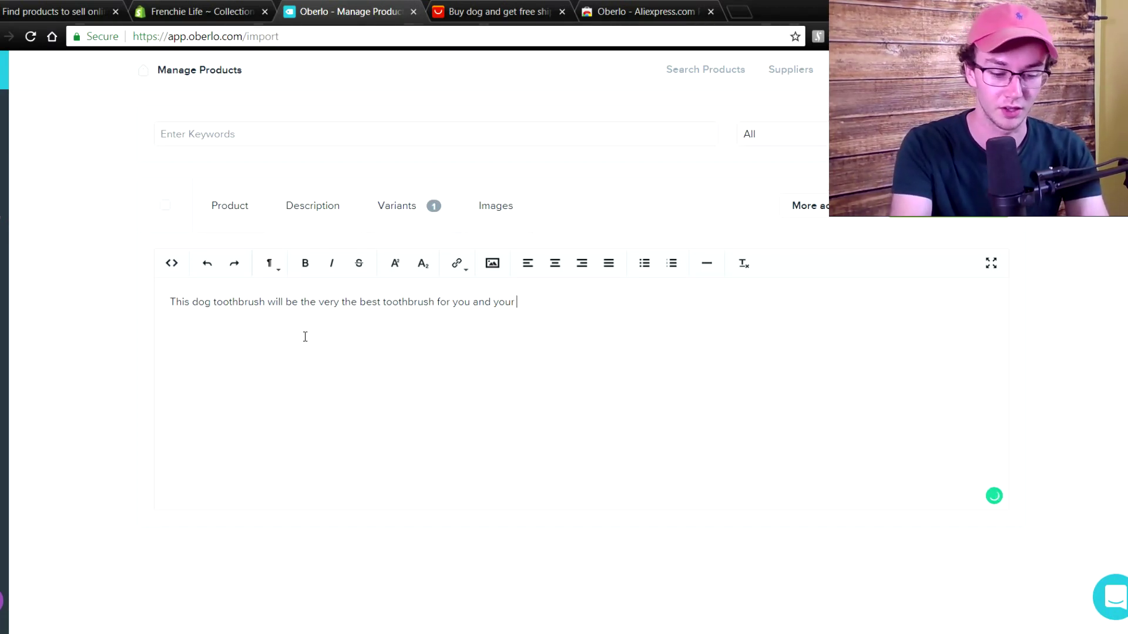
{"action": "type", "text": "og."}
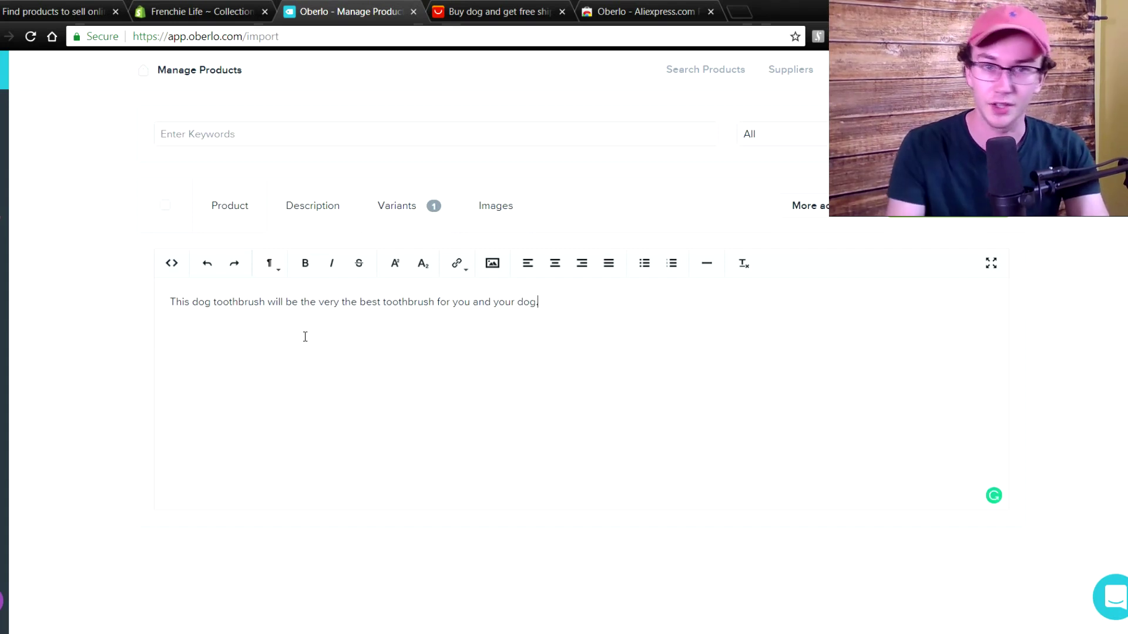
Review the toothbrush's general product details and its rewritten description.
{"action": "left_click", "coordinate": [222, 207]}
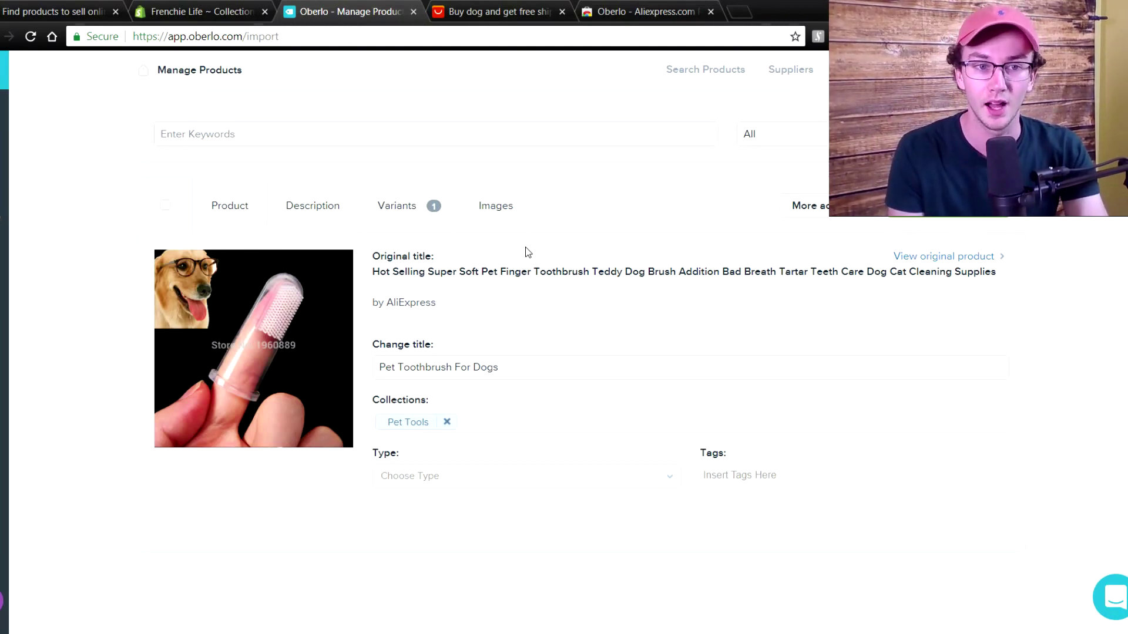
{"action": "left_click", "coordinate": [301, 203]}
{"action": "left_click", "coordinate": [608, 320]}
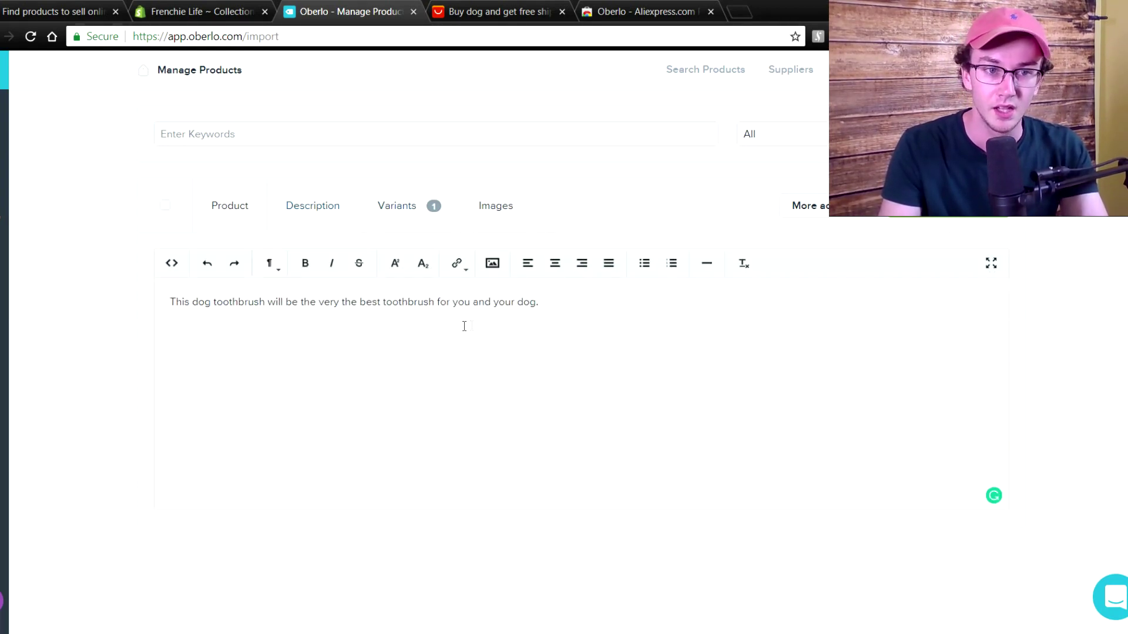
{"action": "left_click", "coordinate": [435, 302]}
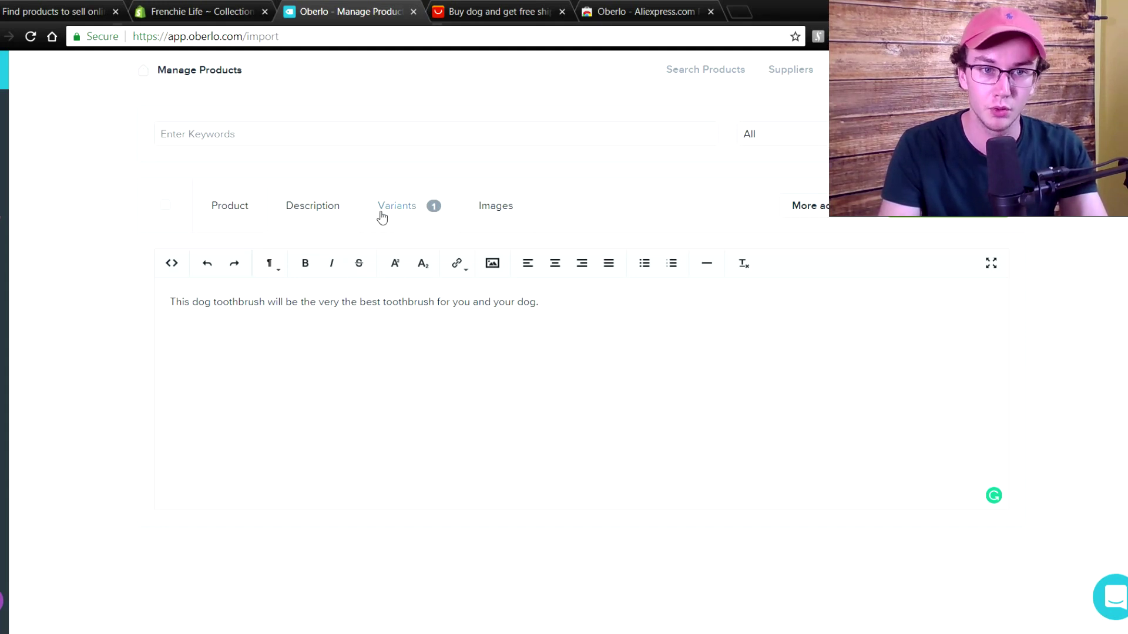
Examine the toothbrush variant's cost, shipping and selling price, then view all products in the Shopify store.
{"action": "left_click", "coordinate": [415, 207]}
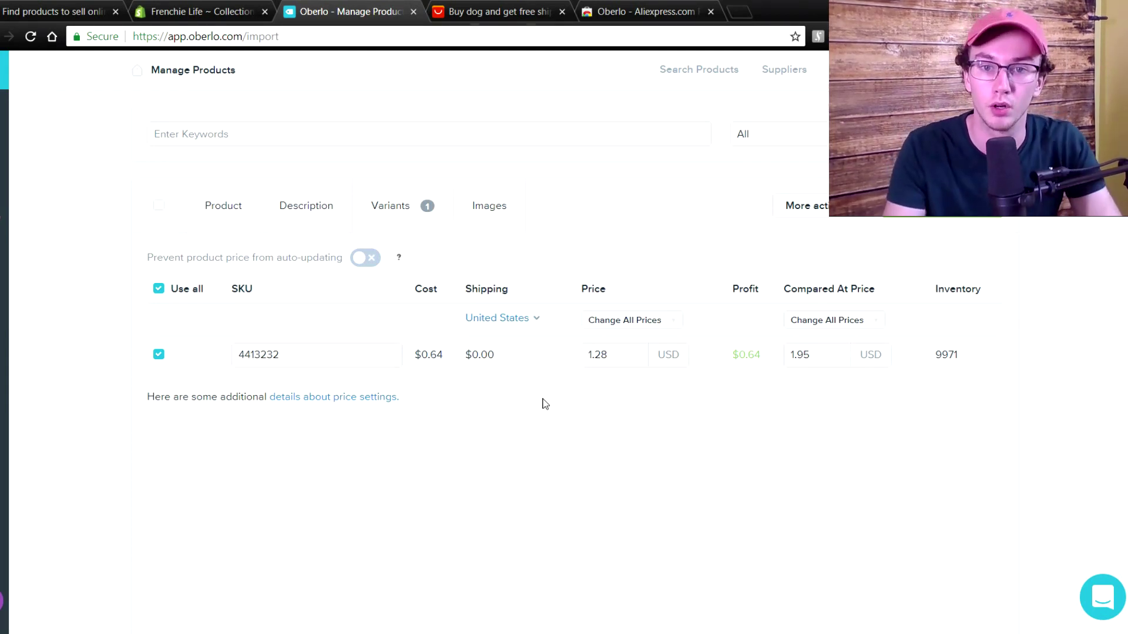
{"action": "left_click", "coordinate": [603, 359]}
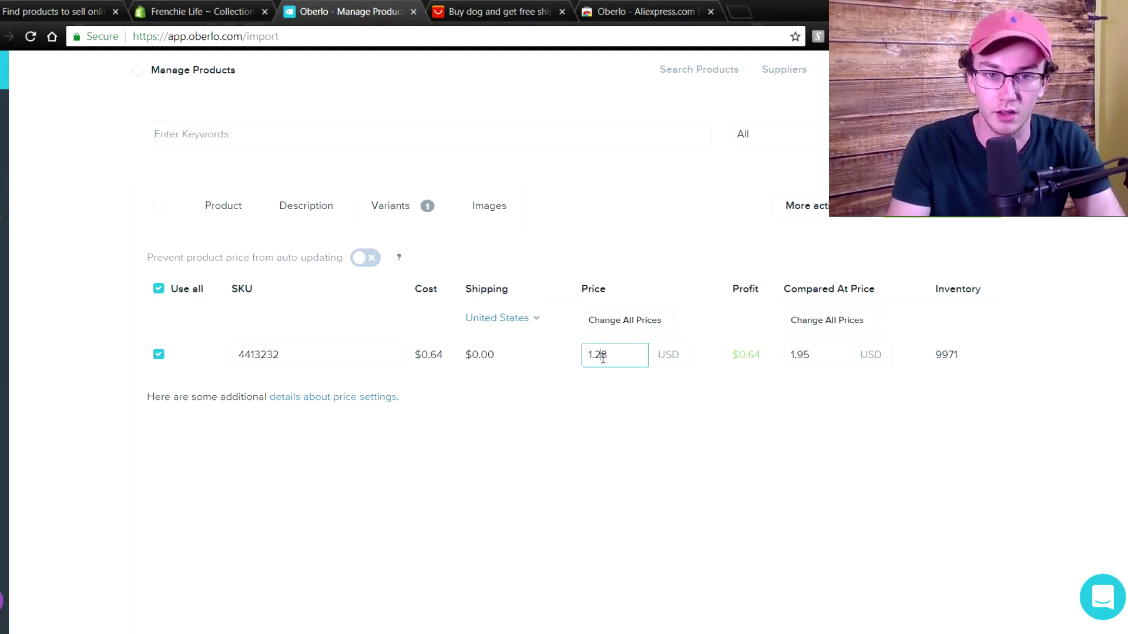
{"action": "left_click", "coordinate": [632, 438]}
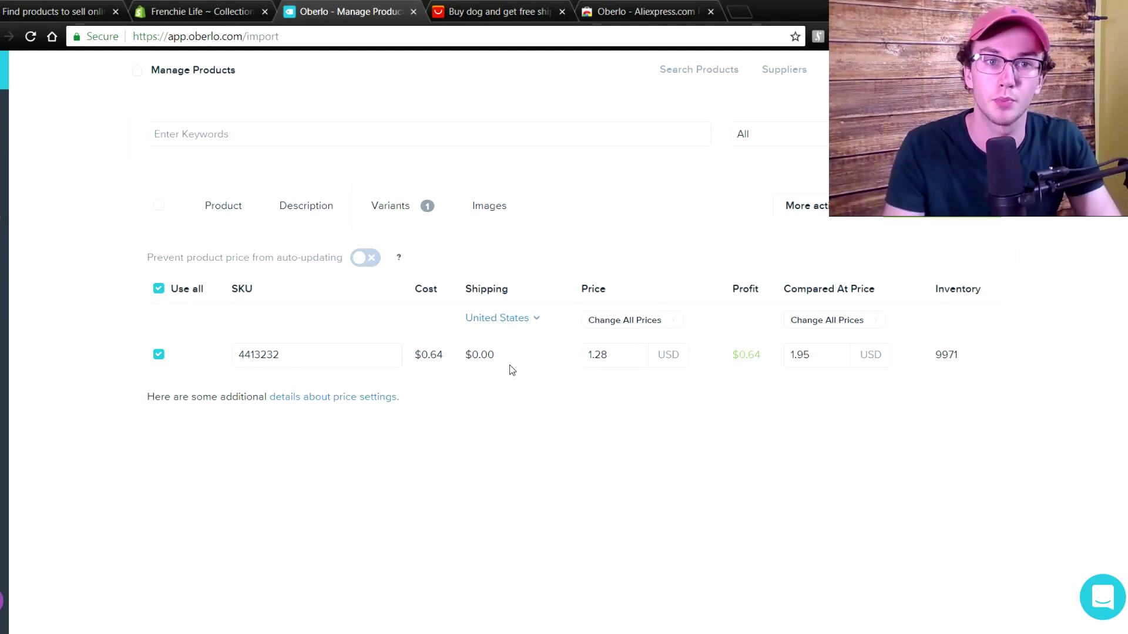
{"action": "left_click", "coordinate": [246, 6]}
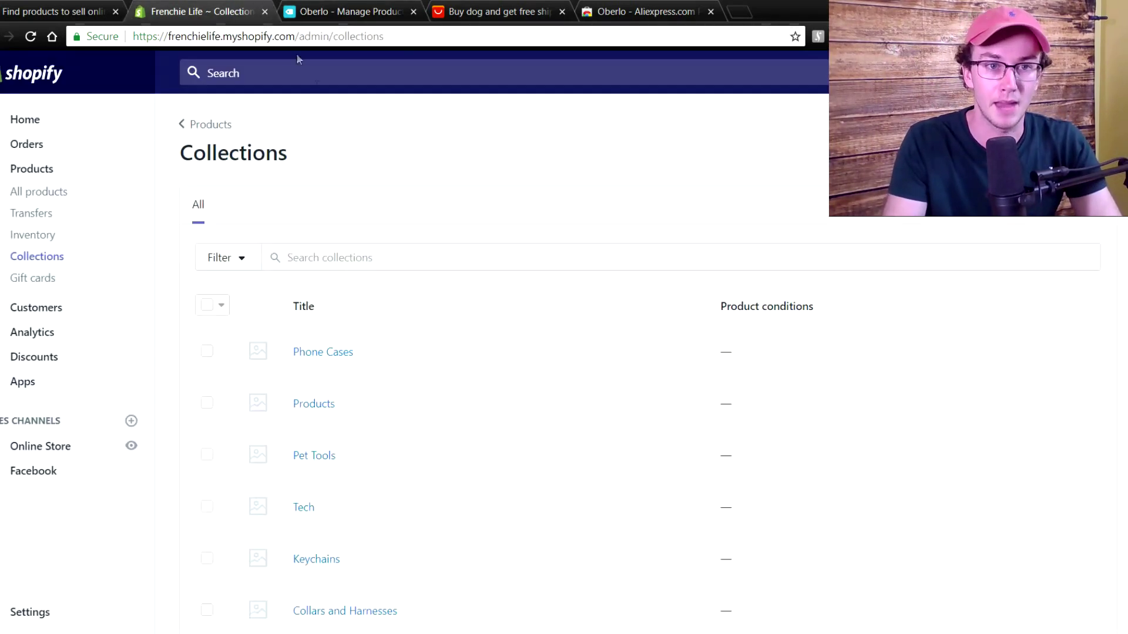
{"action": "left_click", "coordinate": [32, 191]}
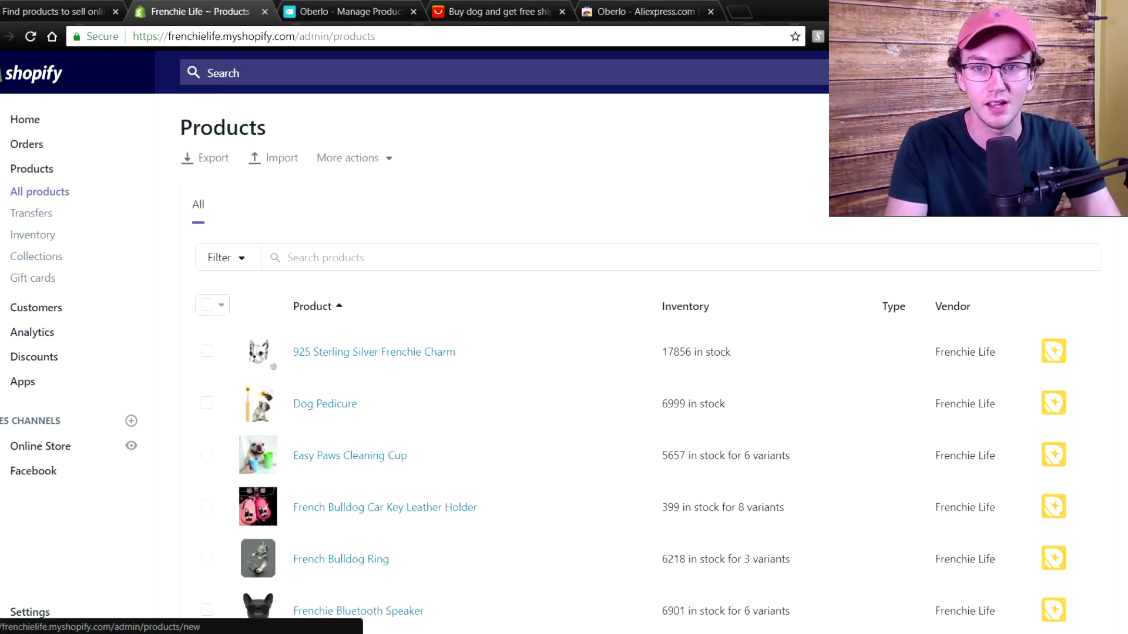
Return to the toothbrush variants in Oberlo and prevent the product price from auto-updating.
{"action": "left_click", "coordinate": [352, 11]}
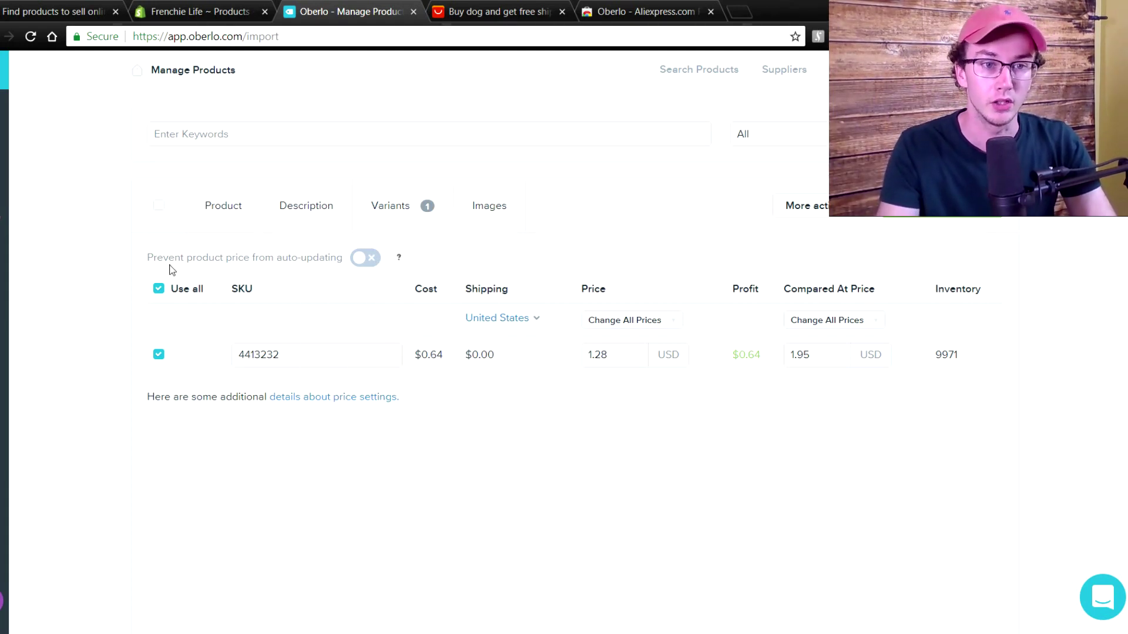
{"action": "left_click_drag", "start_coordinate": [150, 256], "coordinate": [323, 256]}
{"action": "left_click", "coordinate": [359, 258]}
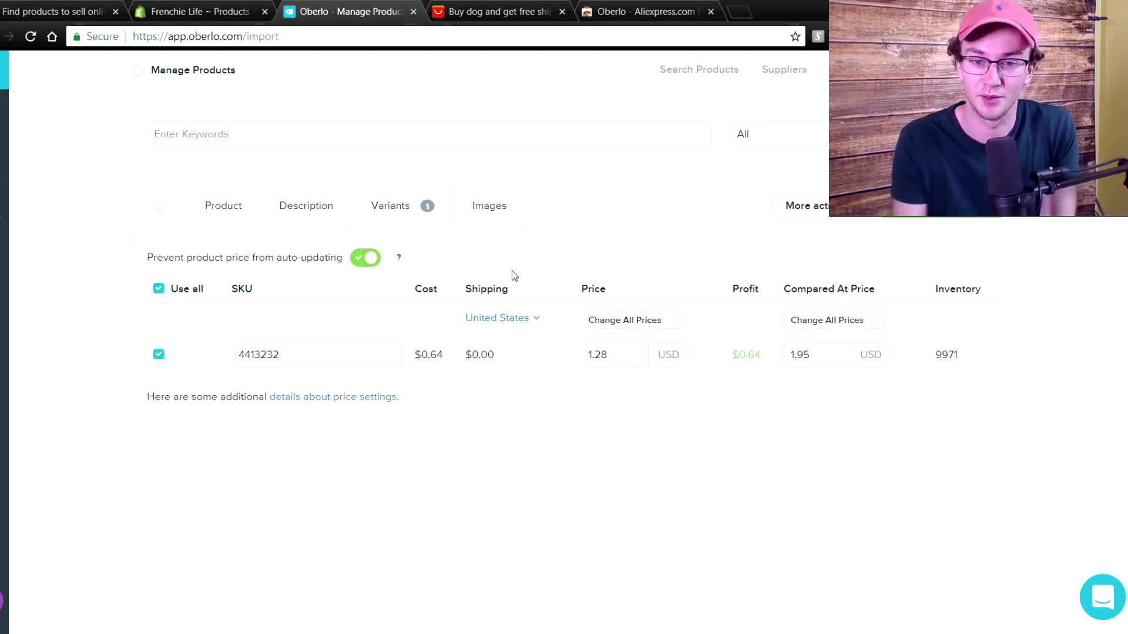
{"action": "mouse_move", "coordinate": [386, 258]}
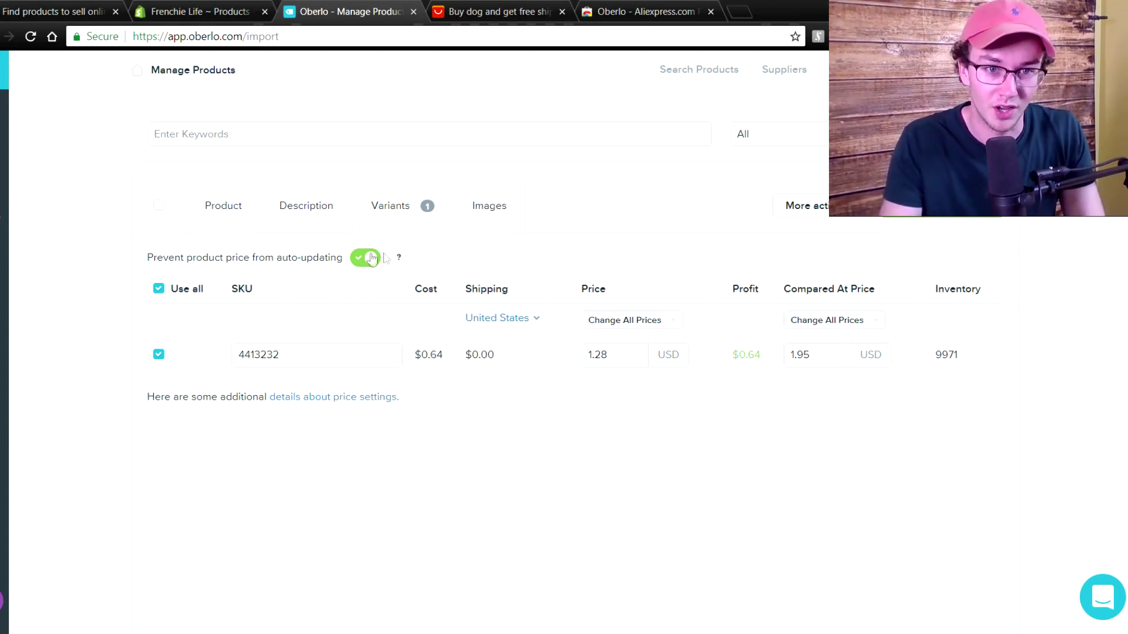
Open the dog toothbrush's listing on AliExpress and choose ePacket as the shipping method to the United States.
{"action": "left_click_drag", "start_coordinate": [615, 361], "coordinate": [567, 353]}
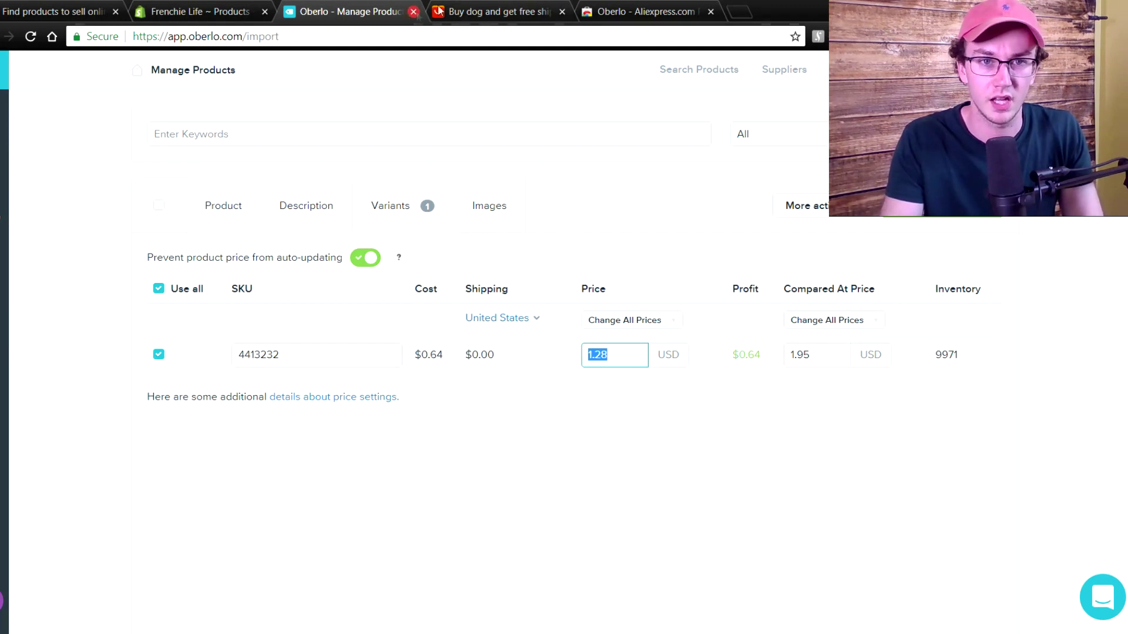
{"action": "left_click", "coordinate": [461, 17]}
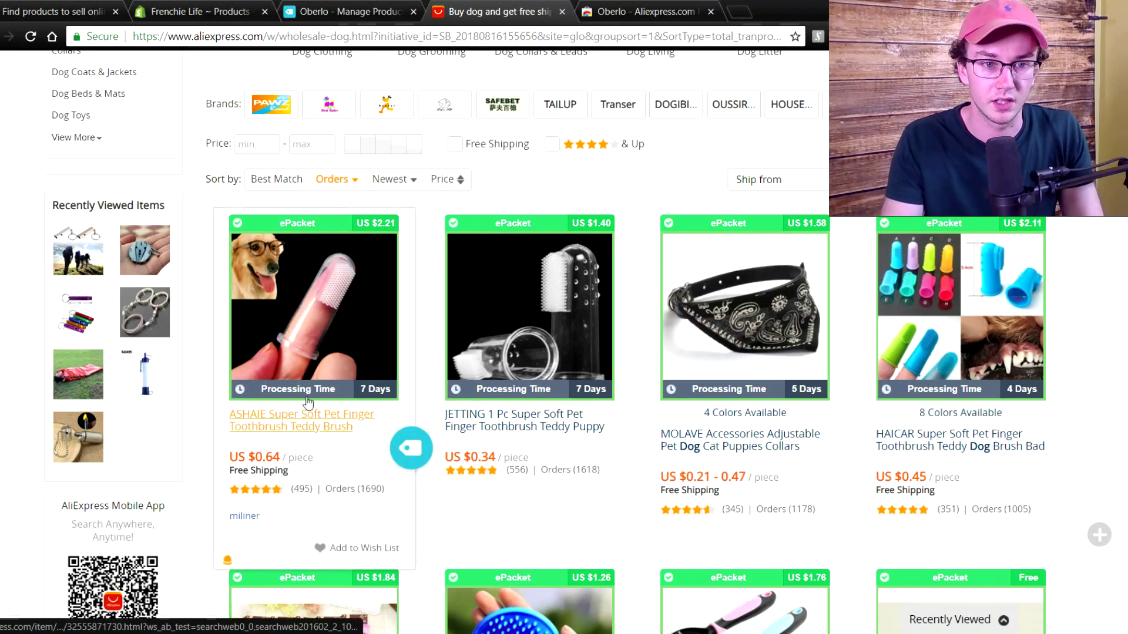
{"action": "left_click", "coordinate": [324, 413]}
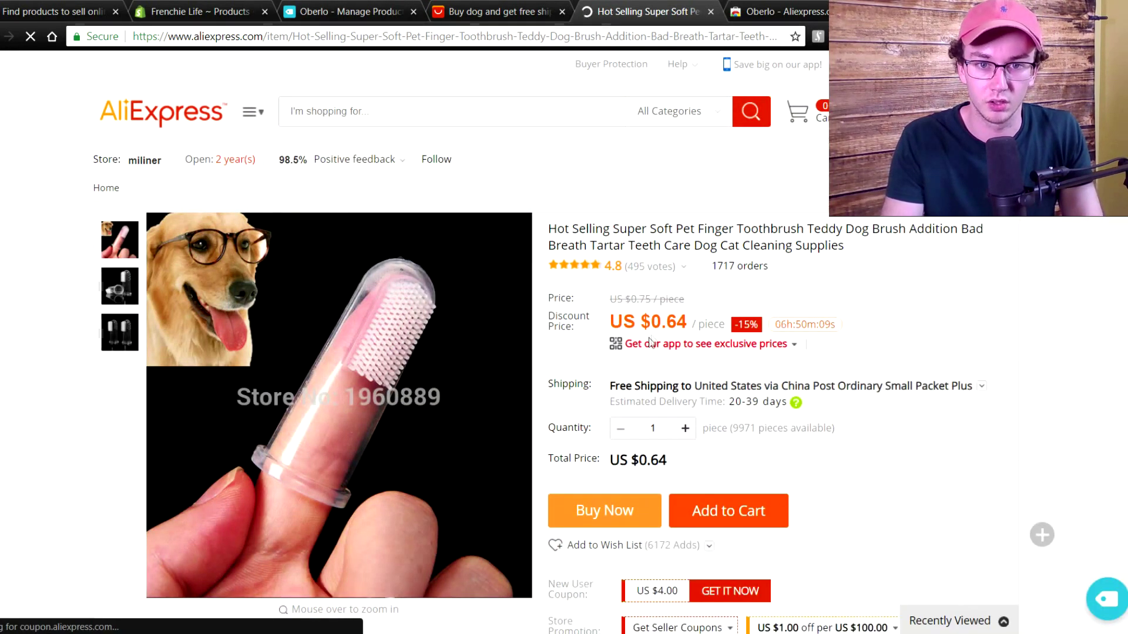
{"action": "left_click", "coordinate": [790, 390]}
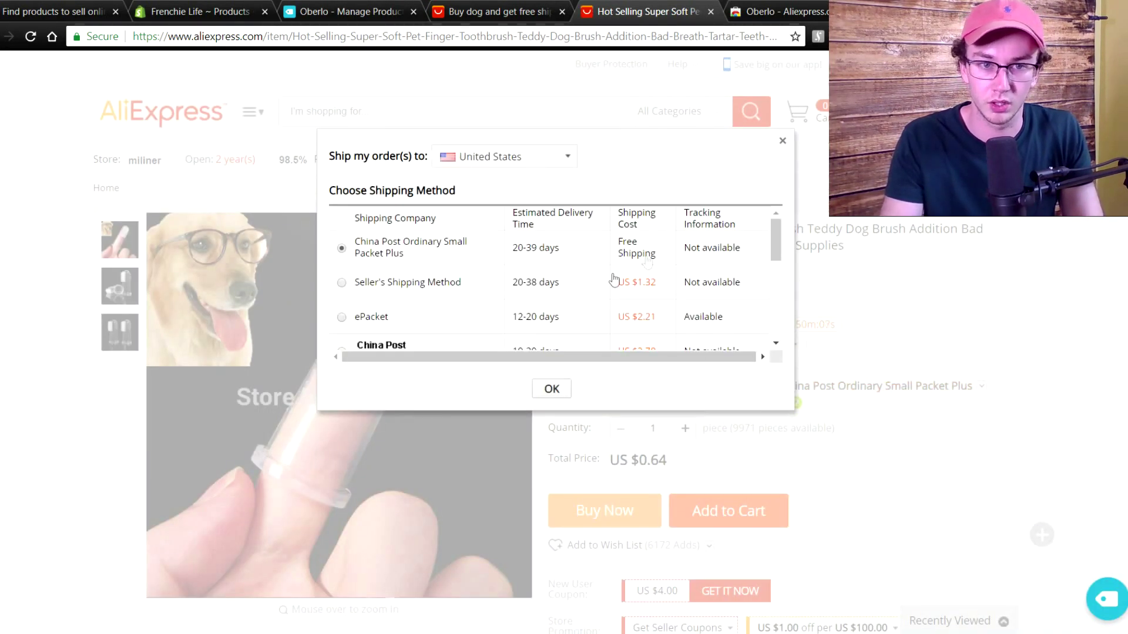
{"action": "left_click", "coordinate": [658, 316]}
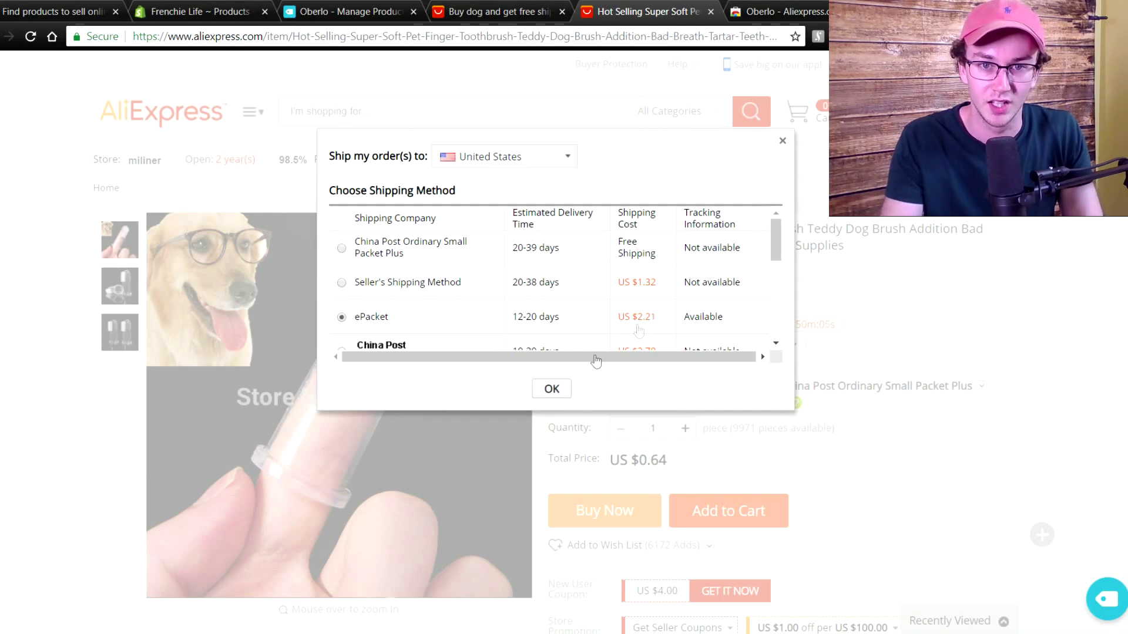
{"action": "left_click", "coordinate": [552, 389]}
{"action": "scroll", "coordinate": [822, 467], "scroll_direction": "down", "scroll_amount": 1}
{"action": "scroll", "coordinate": [816, 470], "scroll_direction": "up", "scroll_amount": 1}
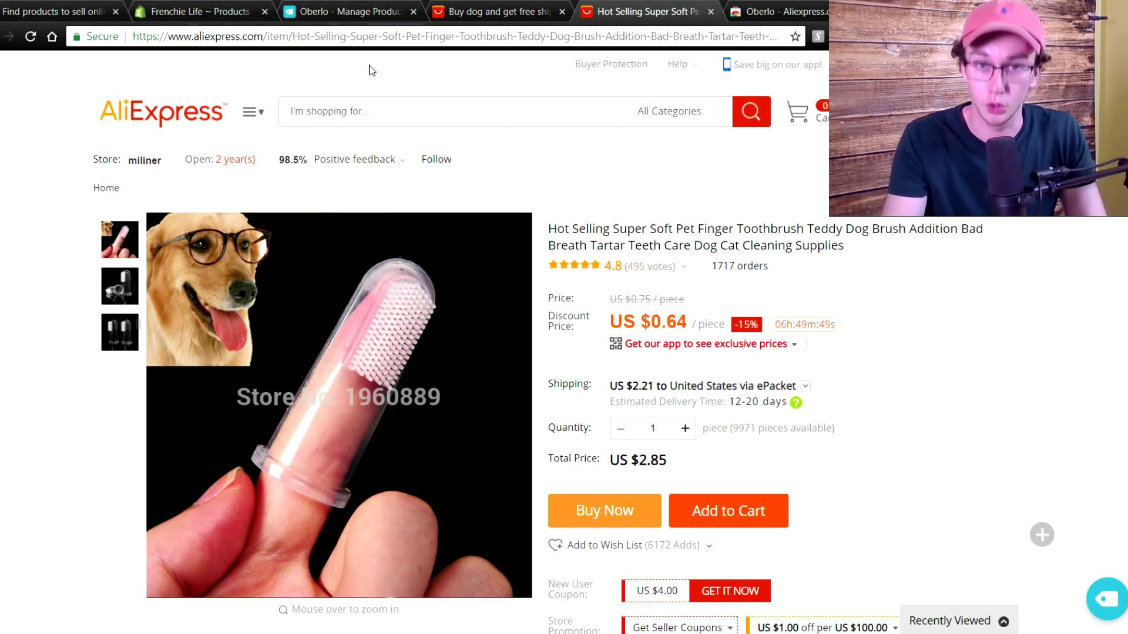
Back in Oberlo, set the toothbrush variant's price to 7.99 USD and its compared at price to 15 USD.
{"action": "left_click", "coordinate": [346, 13]}
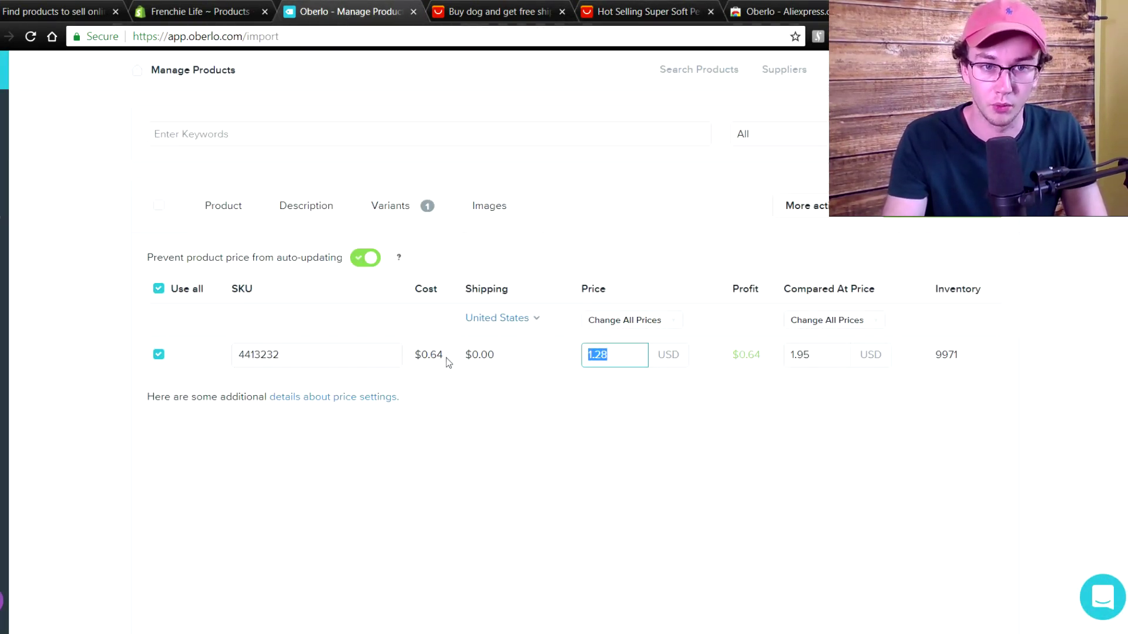
{"action": "left_click", "coordinate": [646, 12]}
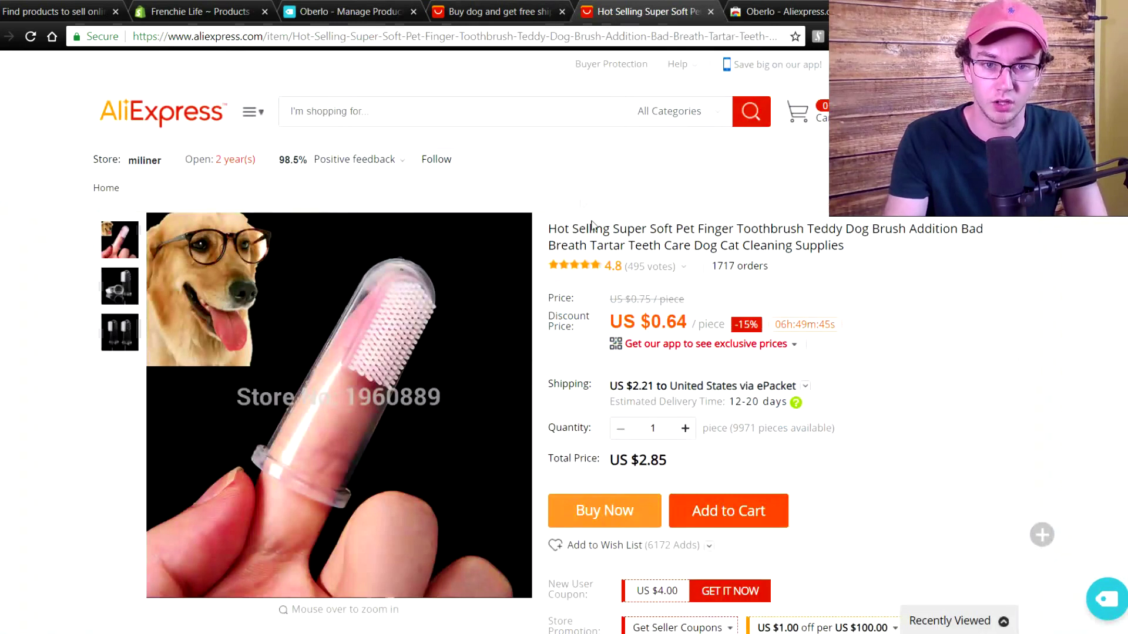
{"action": "left_click", "coordinate": [352, 10]}
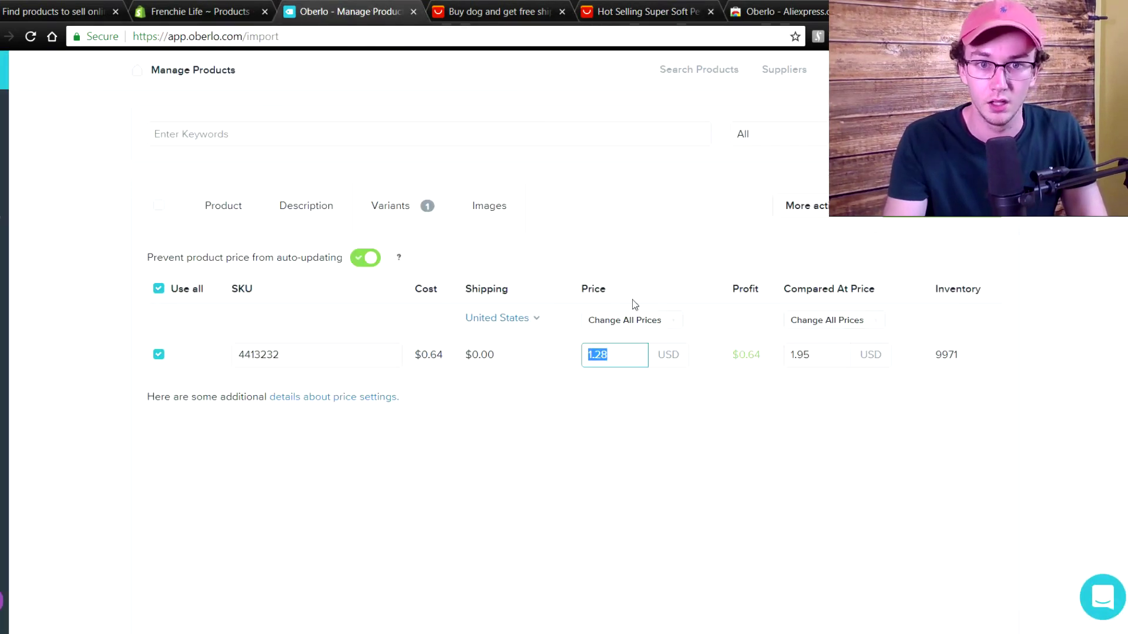
{"action": "left_click", "coordinate": [613, 356]}
{"action": "left_click_drag", "start_coordinate": [614, 356], "coordinate": [574, 358]}
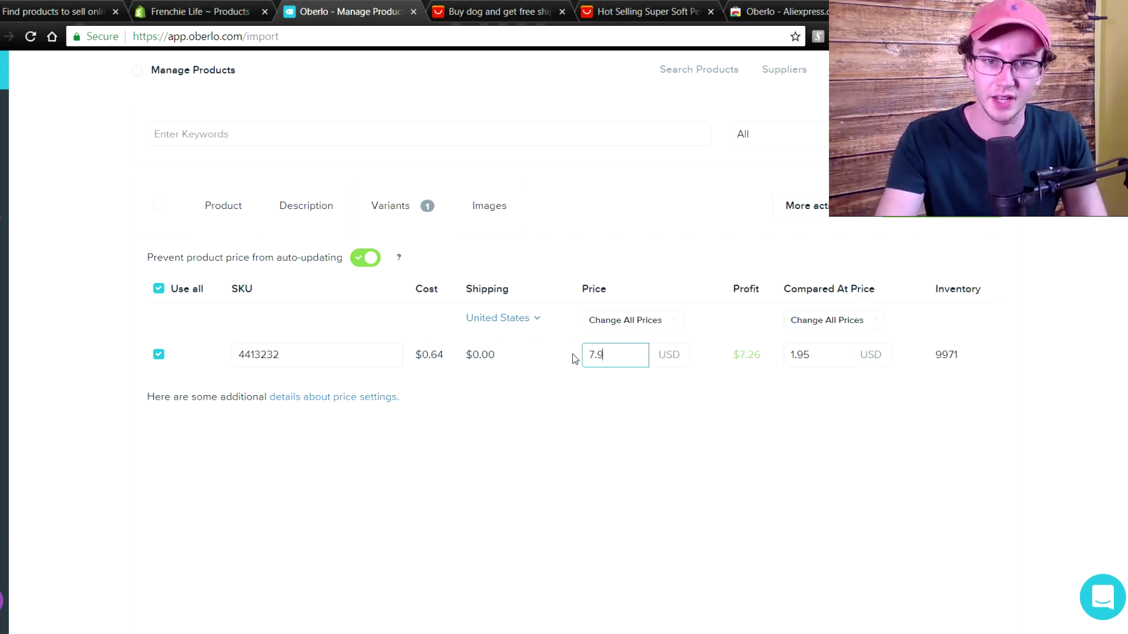
{"action": "type", "text": "9"}
{"action": "left_click", "coordinate": [605, 389]}
{"action": "mouse_move", "coordinate": [802, 355]}
{"action": "left_mouse_down"}
{"action": "mouse_move", "coordinate": [835, 355]}
{"action": "mouse_move", "coordinate": [784, 357]}
{"action": "left_mouse_up"}
{"action": "key", "text": "BackSpace"}
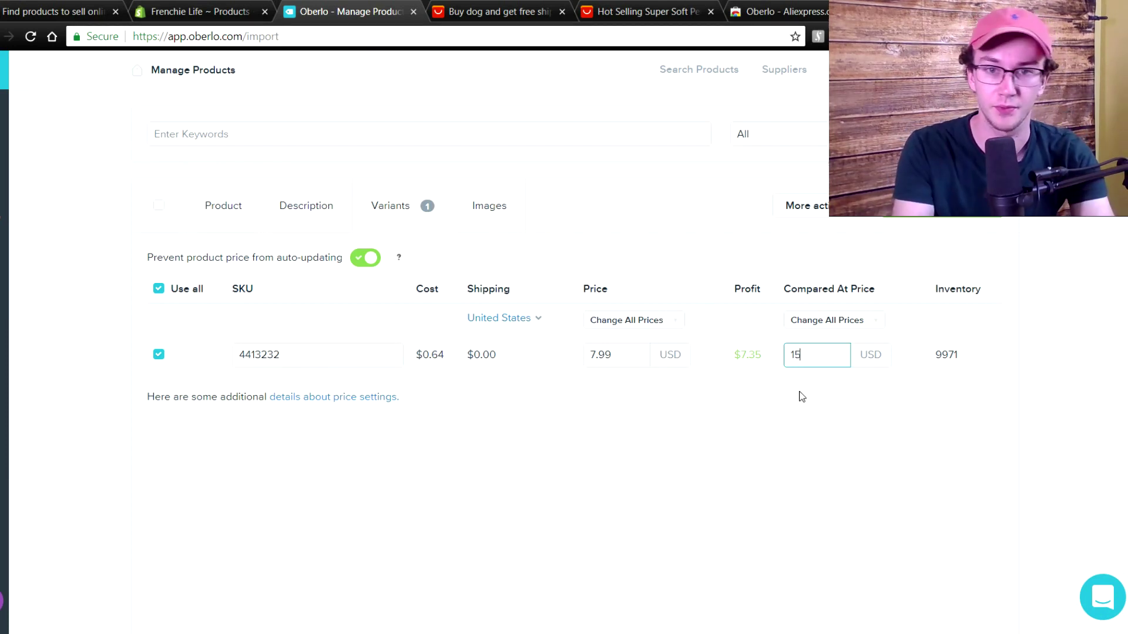
{"action": "left_click", "coordinate": [803, 397]}
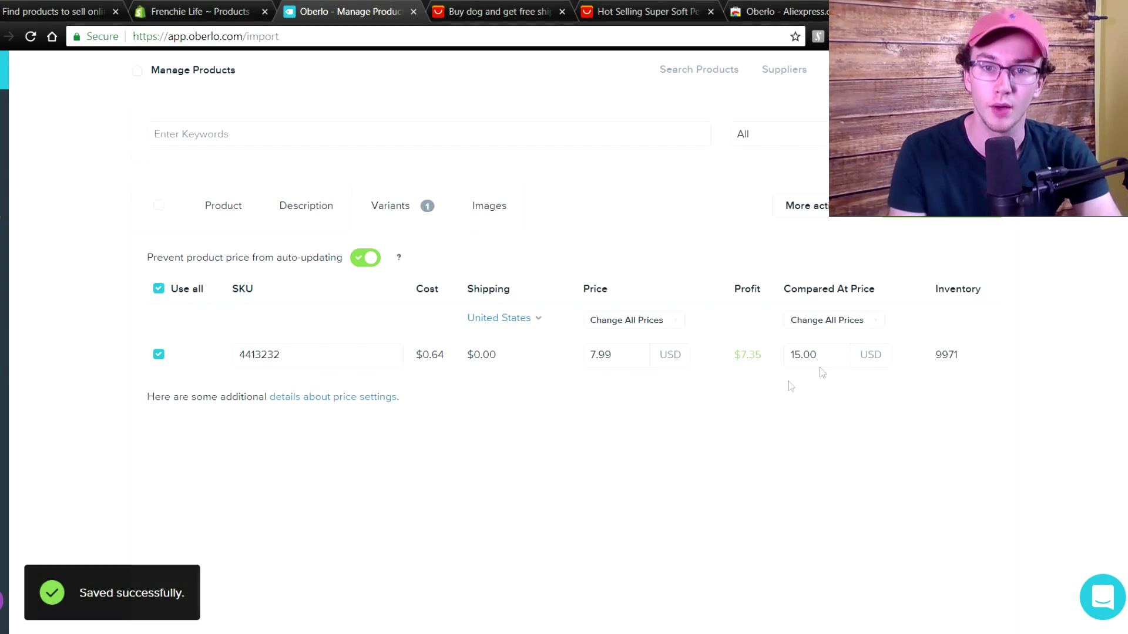
Review the variant's pricing against the total cost with ePacket shipping on the AliExpress listing.
{"action": "double_click", "coordinate": [592, 288]}
{"action": "left_click", "coordinate": [805, 288]}
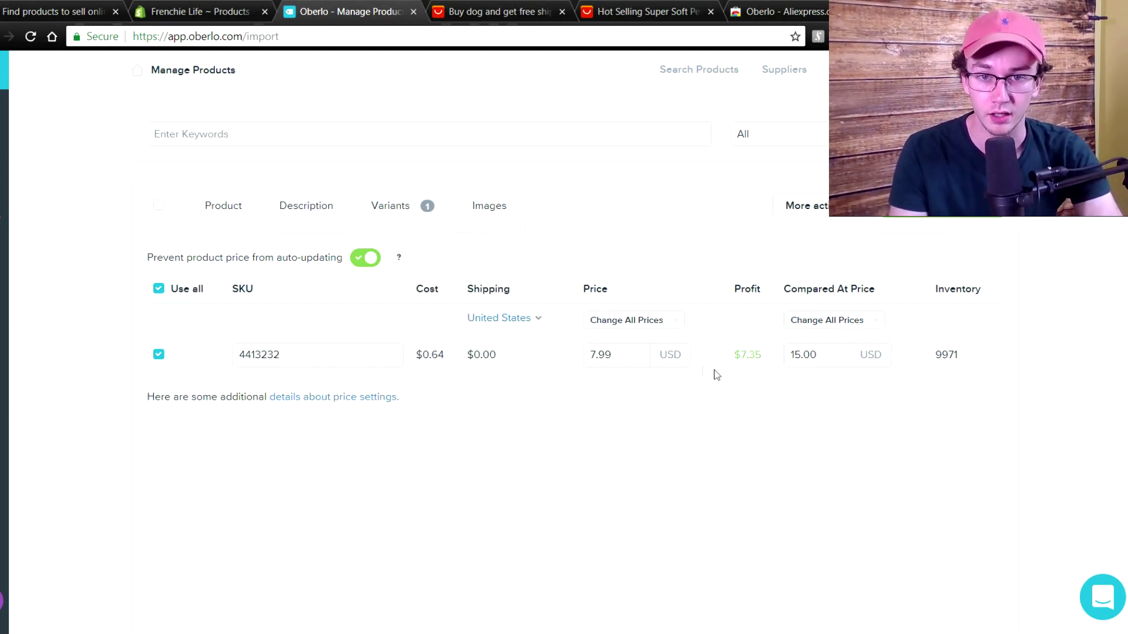
{"action": "left_click", "coordinate": [763, 359]}
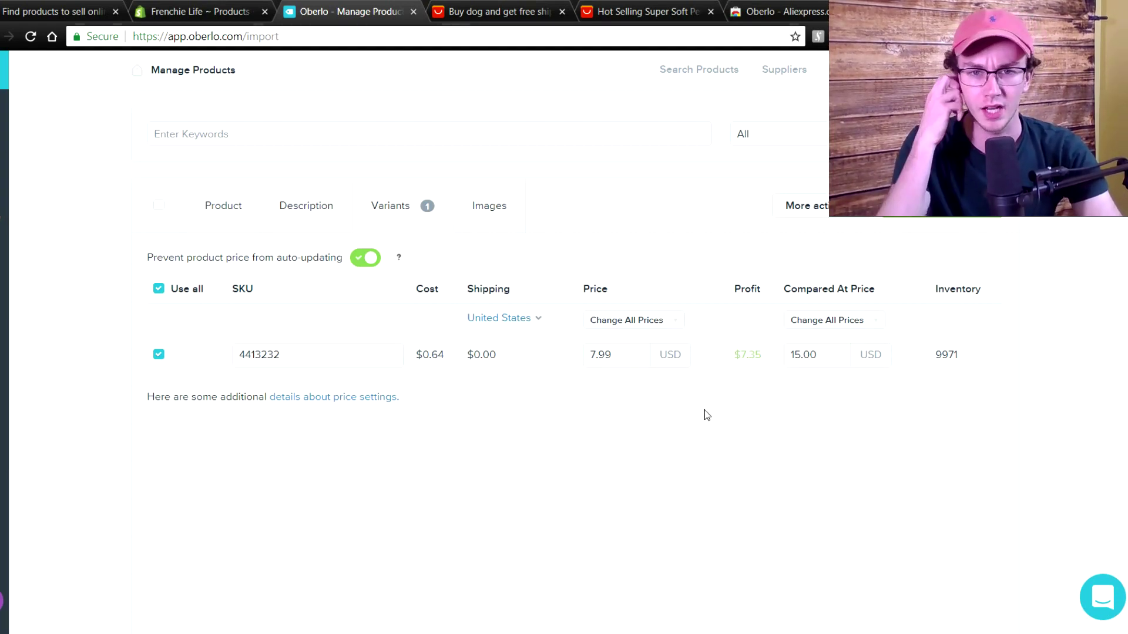
{"action": "left_click", "coordinate": [627, 10]}
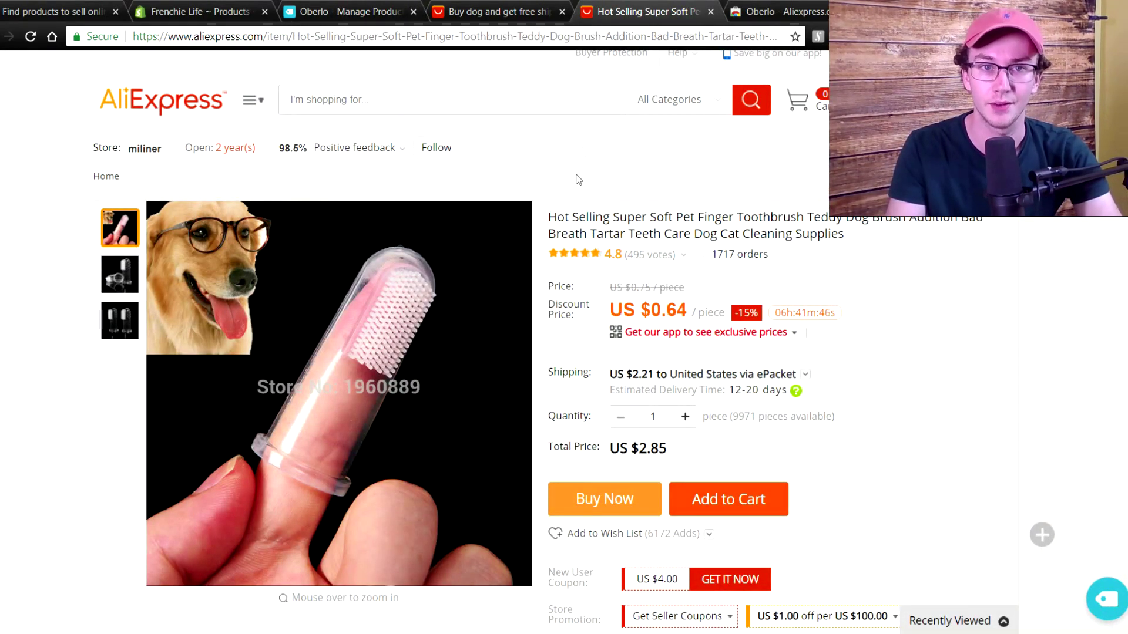
{"action": "left_click", "coordinate": [354, 9]}
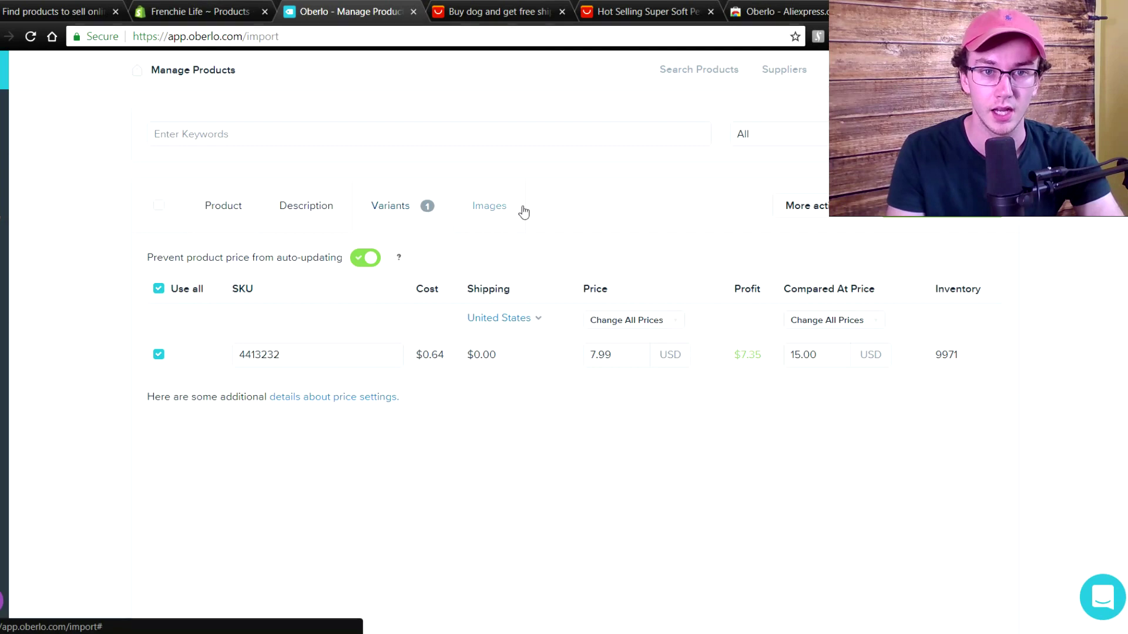
View the toothbrush's available images in Oberlo, then open the customer feedback on its AliExpress listing.
{"action": "left_click", "coordinate": [503, 212]}
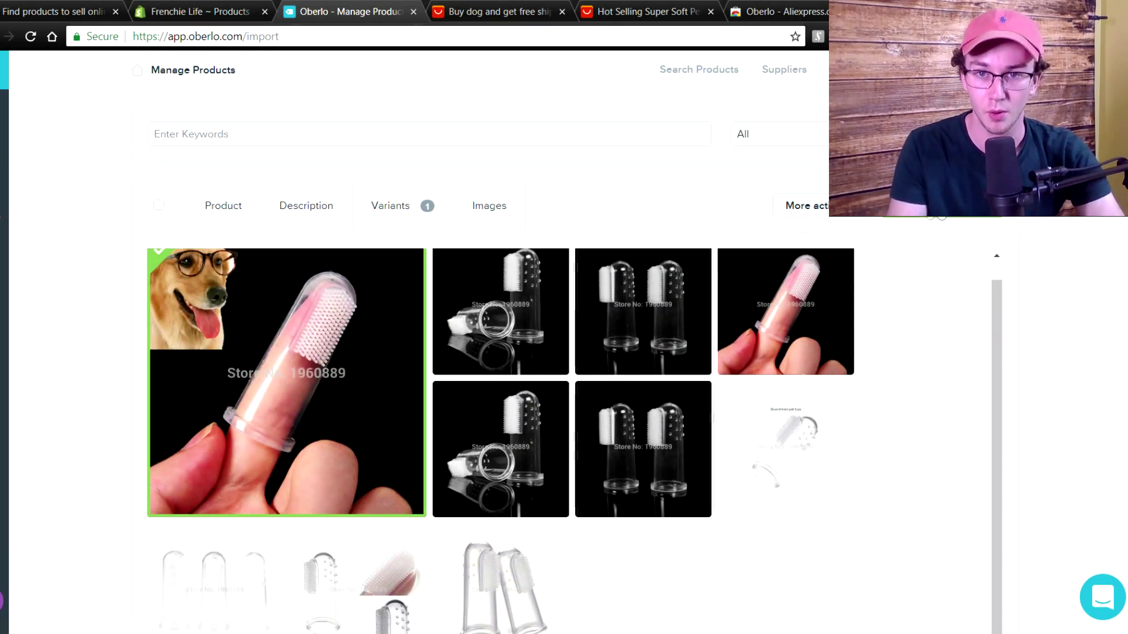
{"action": "scroll", "coordinate": [914, 370], "scroll_direction": "down", "scroll_amount": 1}
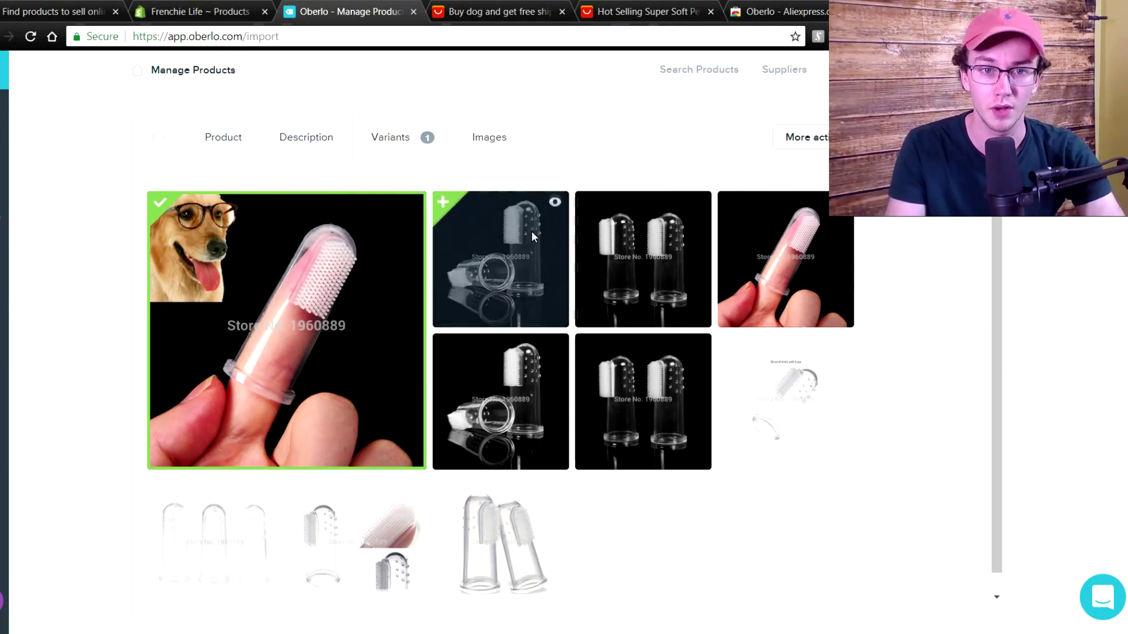
{"action": "left_click", "coordinate": [646, 11]}
{"action": "scroll", "coordinate": [523, 272], "scroll_direction": "down", "scroll_amount": 3}
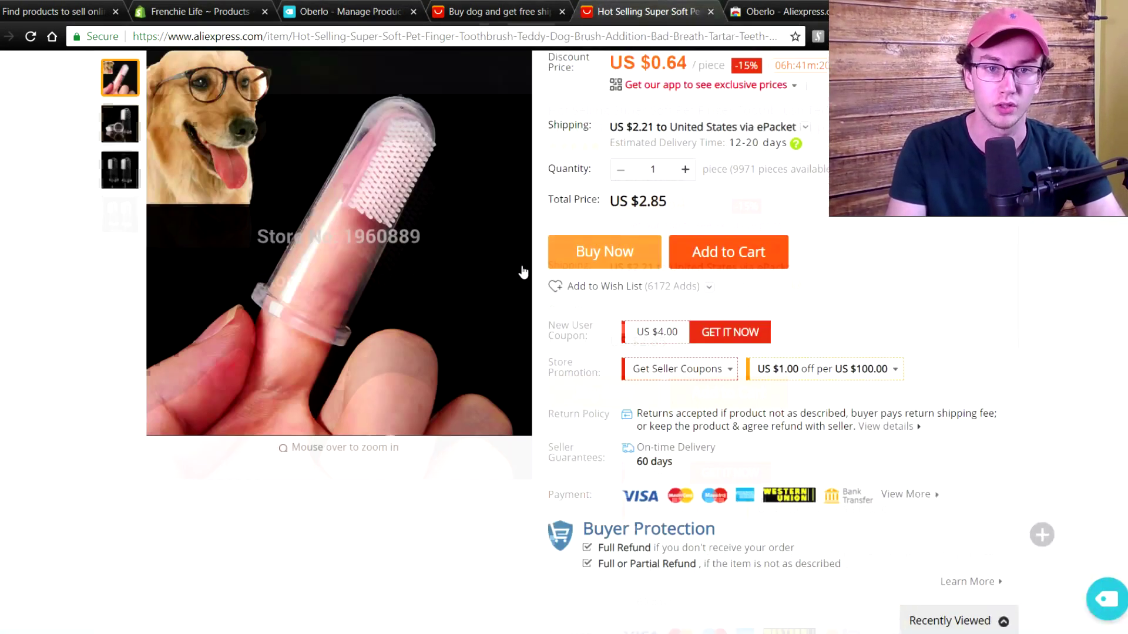
{"action": "scroll", "coordinate": [523, 272], "scroll_direction": "down", "scroll_amount": 6}
{"action": "left_click", "coordinate": [317, 287]}
{"action": "left_click", "coordinate": [415, 300]}
Browse the customer feedback and enlarge the first two photos in the "quality nice" review.
{"action": "scroll", "coordinate": [558, 366], "scroll_direction": "down", "scroll_amount": 8}
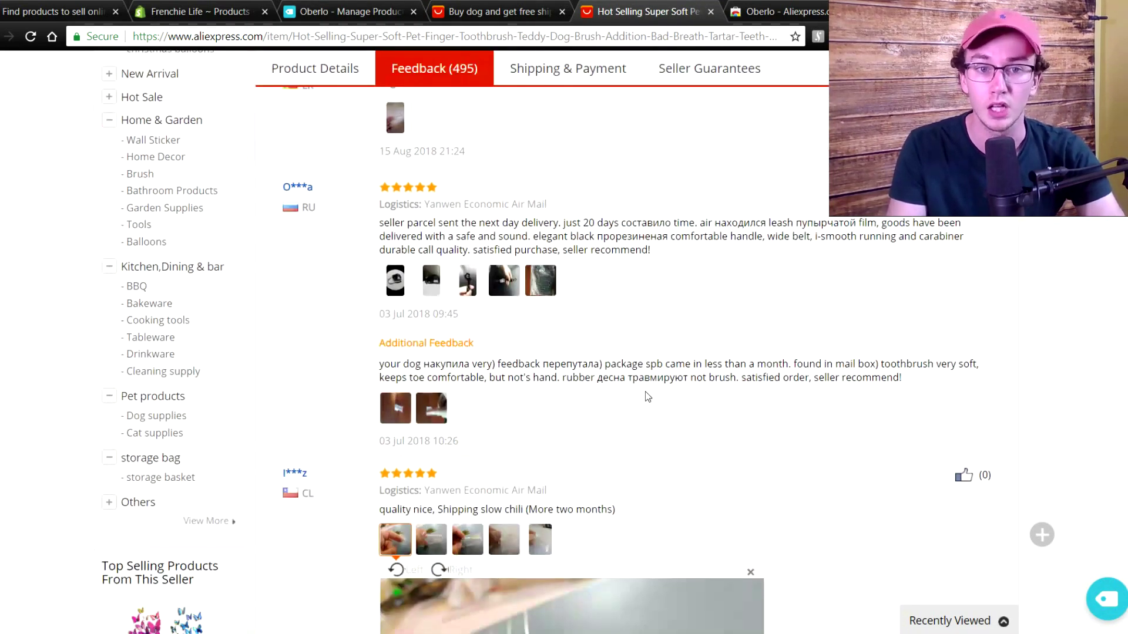
{"action": "scroll", "coordinate": [646, 400], "scroll_direction": "down", "scroll_amount": 5}
{"action": "scroll", "coordinate": [526, 323], "scroll_direction": "down", "scroll_amount": 4}
{"action": "scroll", "coordinate": [470, 294], "scroll_direction": "up", "scroll_amount": 4}
{"action": "left_click", "coordinate": [431, 231]}
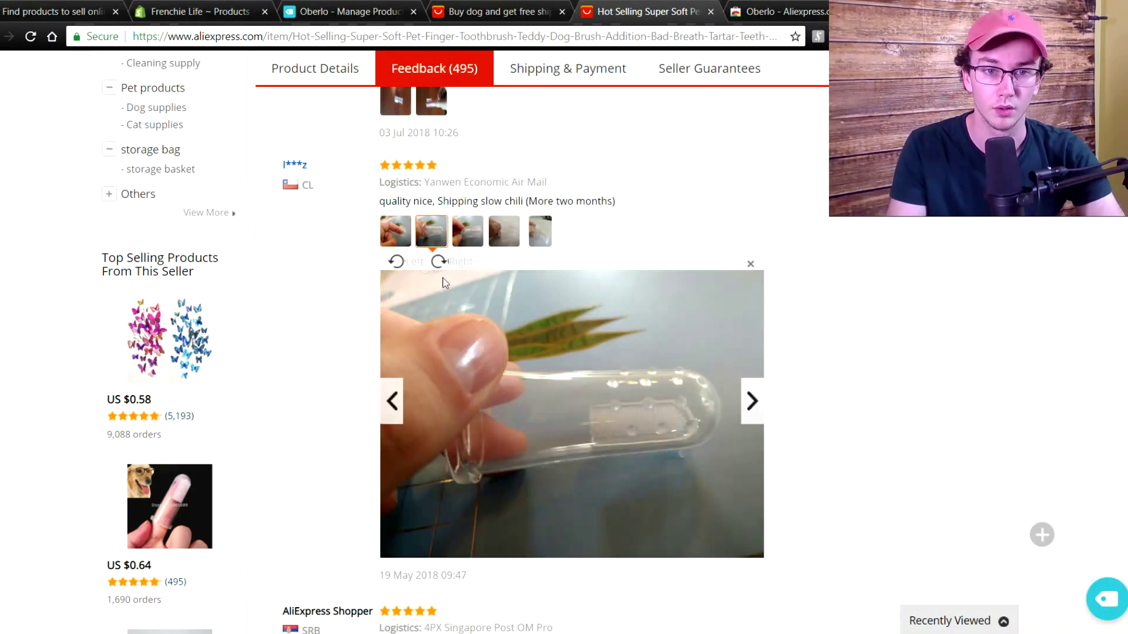
{"action": "left_click", "coordinate": [395, 231]}
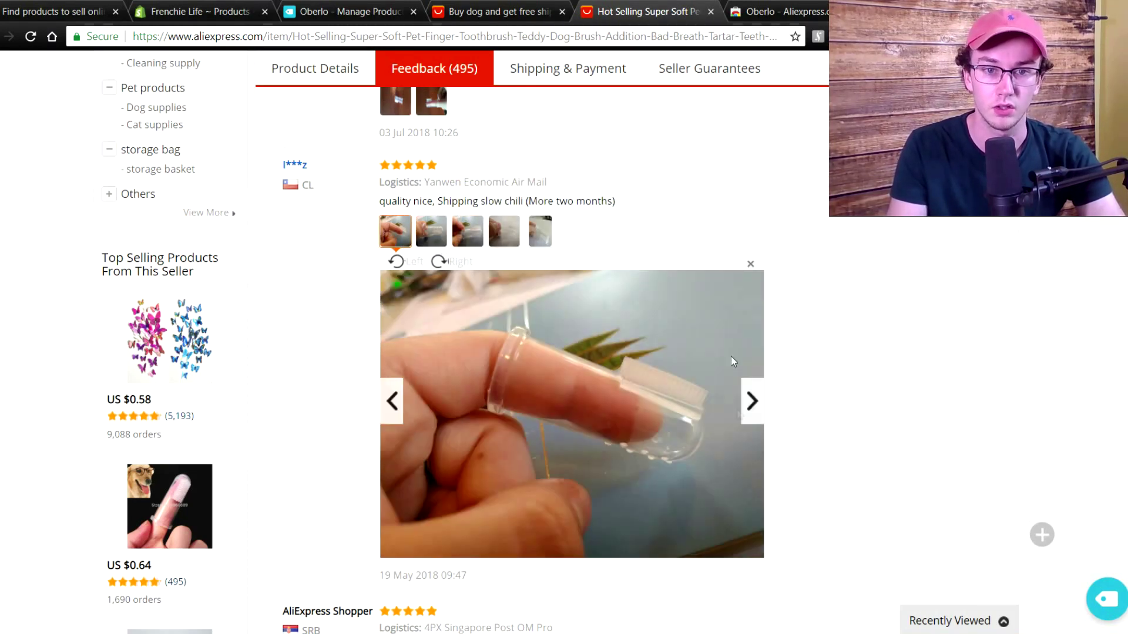
Open the 925 Sterling Silver Frenchie Charm in Shopify and examine its images section and product details.
{"action": "left_click", "coordinate": [221, 11]}
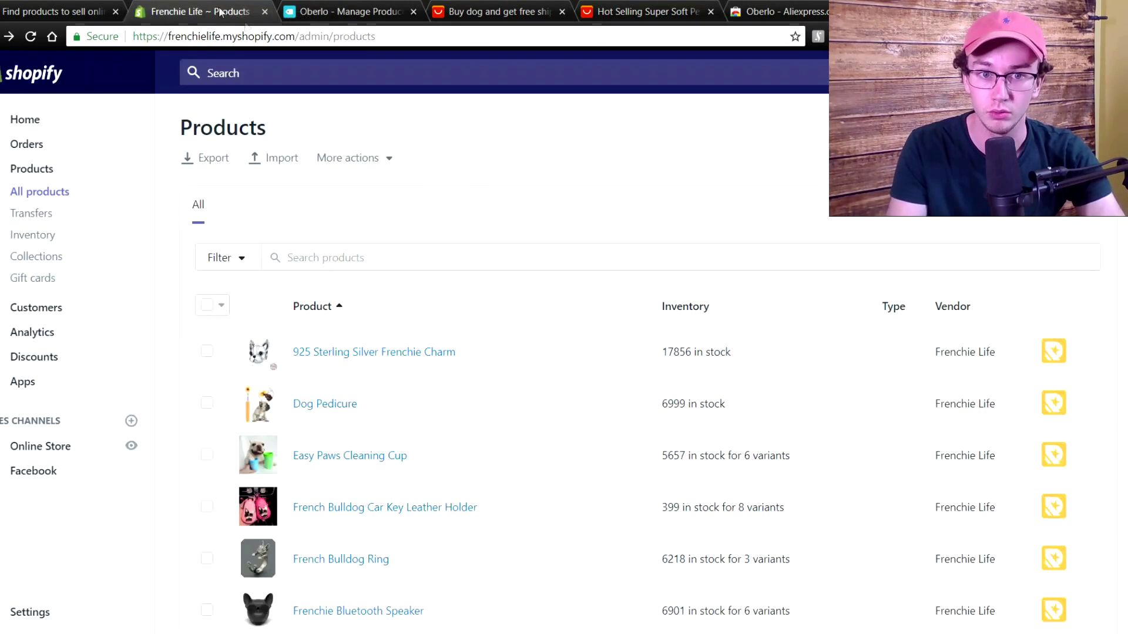
{"action": "left_click", "coordinate": [388, 355]}
{"action": "scroll", "coordinate": [276, 320], "scroll_direction": "down", "scroll_amount": 5}
{"action": "scroll", "coordinate": [721, 233], "scroll_direction": "up", "scroll_amount": 1}
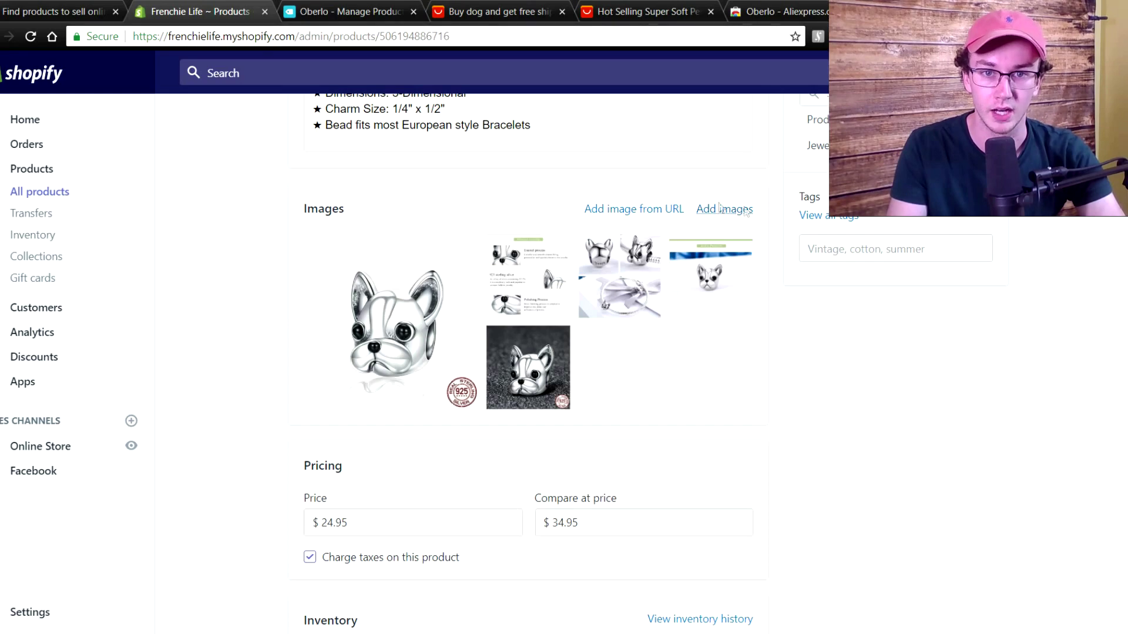
{"action": "scroll", "coordinate": [770, 241], "scroll_direction": "up", "scroll_amount": 1}
{"action": "scroll", "coordinate": [771, 235], "scroll_direction": "up", "scroll_amount": 2}
{"action": "scroll", "coordinate": [376, 117], "scroll_direction": "up", "scroll_amount": 7}
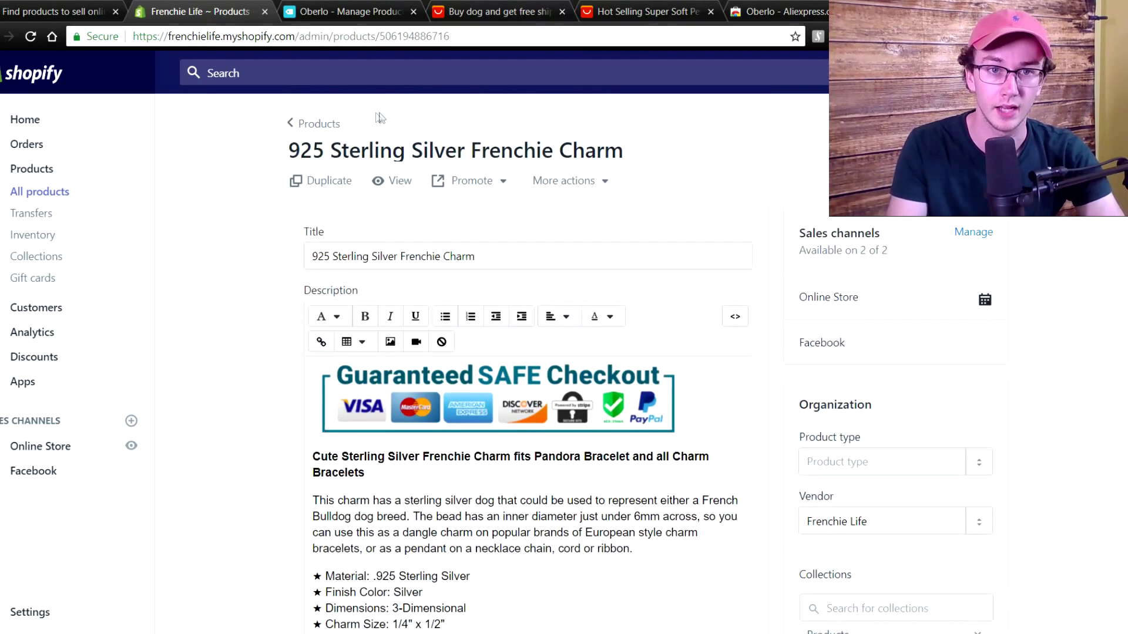
Return to the toothbrush images in Oberlo and include the two black-background photos directly beside the main image.
{"action": "left_click", "coordinate": [361, 12]}
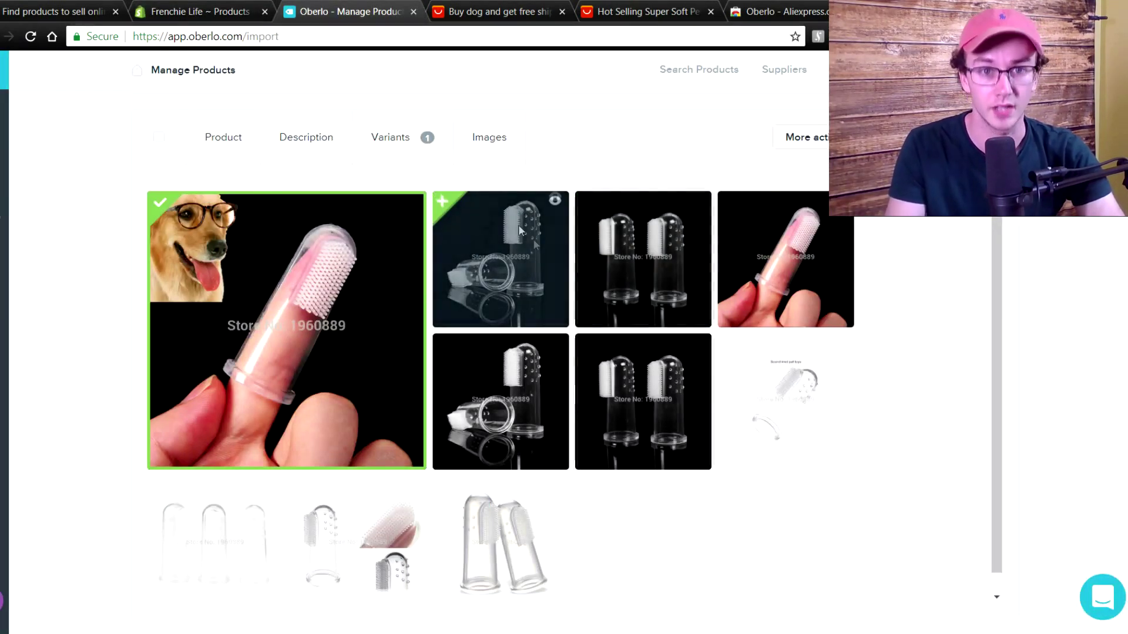
{"action": "left_click", "coordinate": [446, 15]}
{"action": "left_click", "coordinate": [627, 15]}
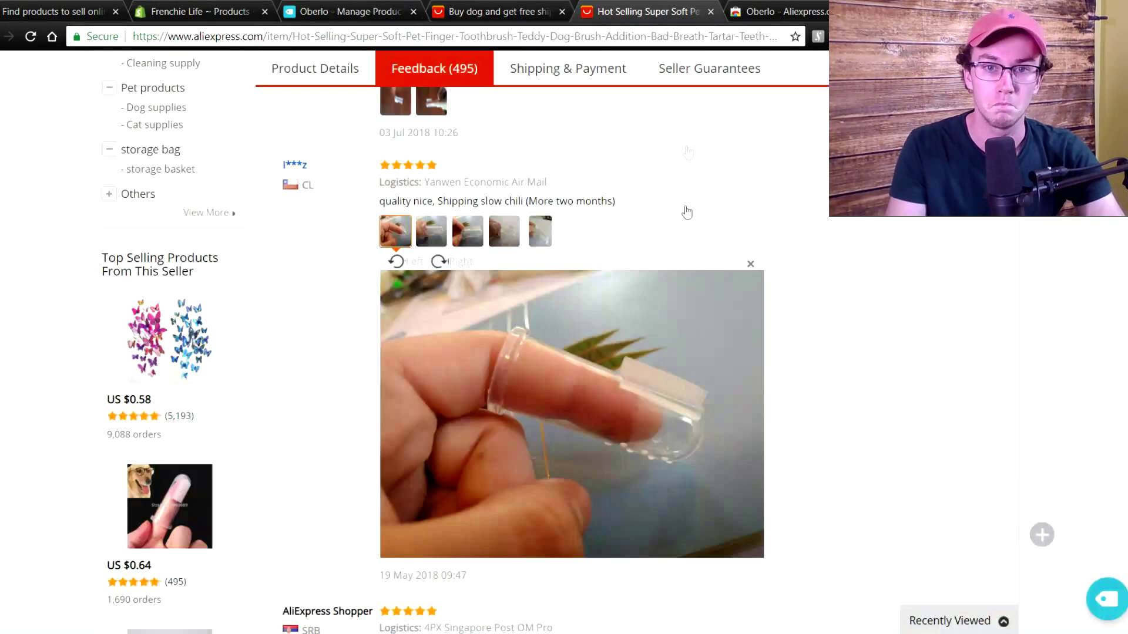
{"action": "left_click", "coordinate": [352, 13]}
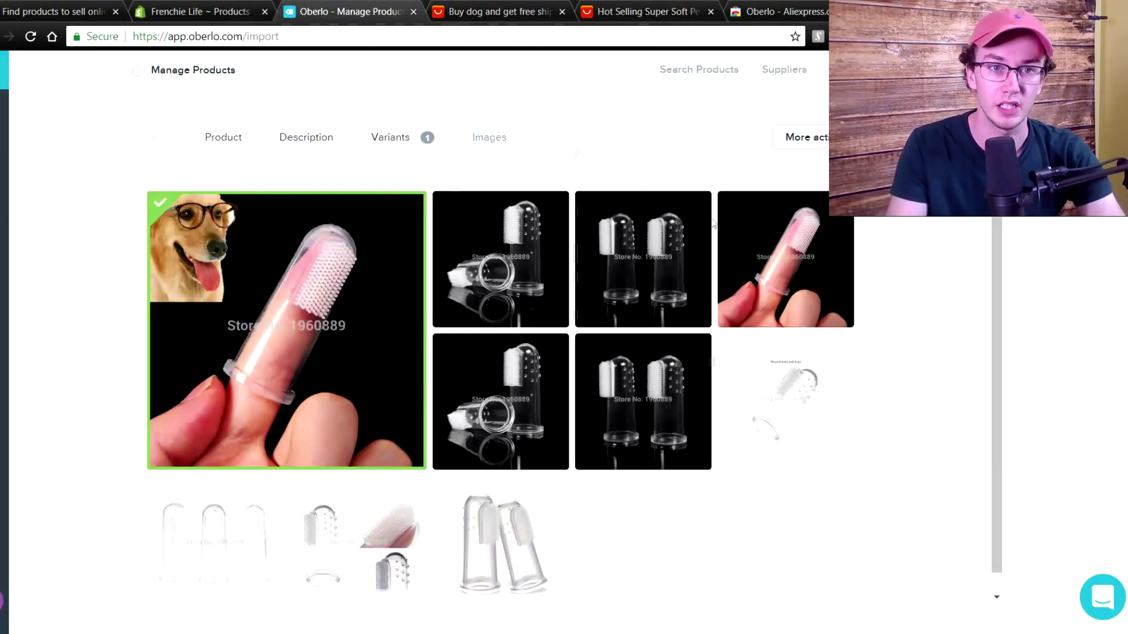
{"action": "left_click", "coordinate": [534, 248]}
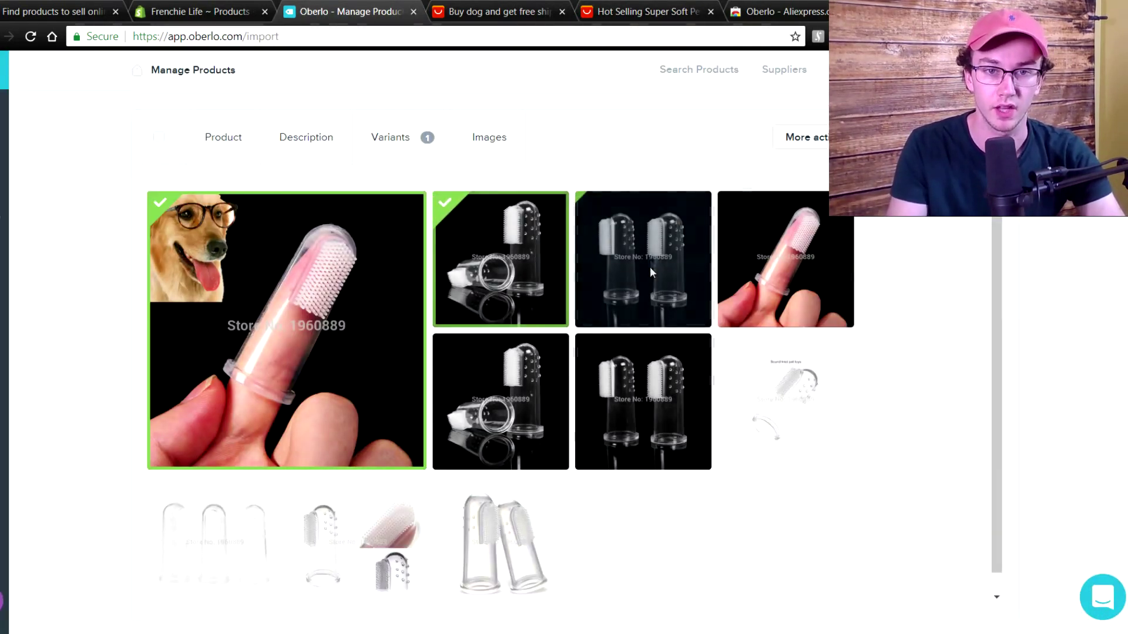
{"action": "left_click", "coordinate": [649, 267]}
{"action": "left_click", "coordinate": [806, 299]}
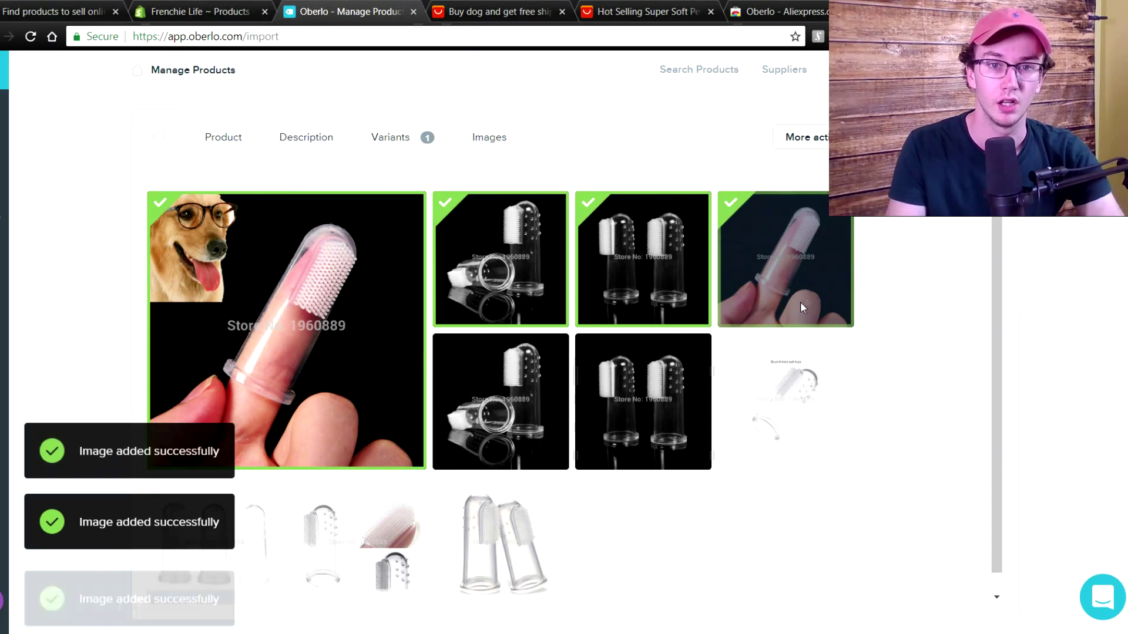
{"action": "left_click", "coordinate": [759, 297]}
Include the three white-background toothbrush images in the last row and import Pet Toothbrush For Dogs to the Shopify store.
{"action": "scroll", "coordinate": [282, 524], "scroll_direction": "down", "scroll_amount": 1}
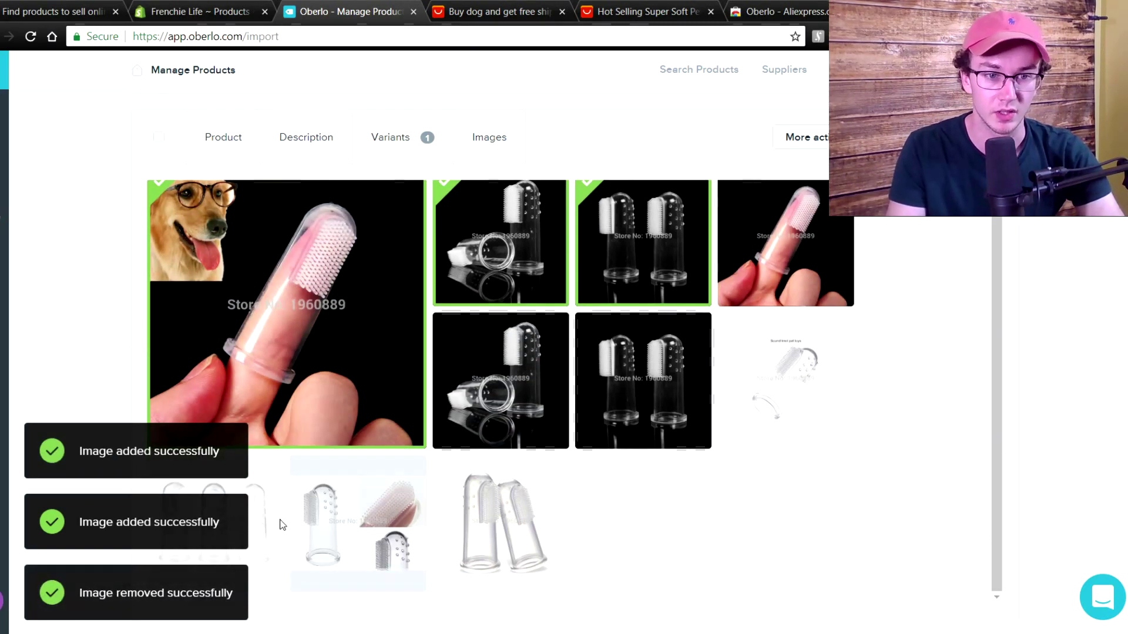
{"action": "left_click", "coordinate": [277, 518]}
{"action": "left_click", "coordinate": [405, 516]}
{"action": "left_click", "coordinate": [499, 518]}
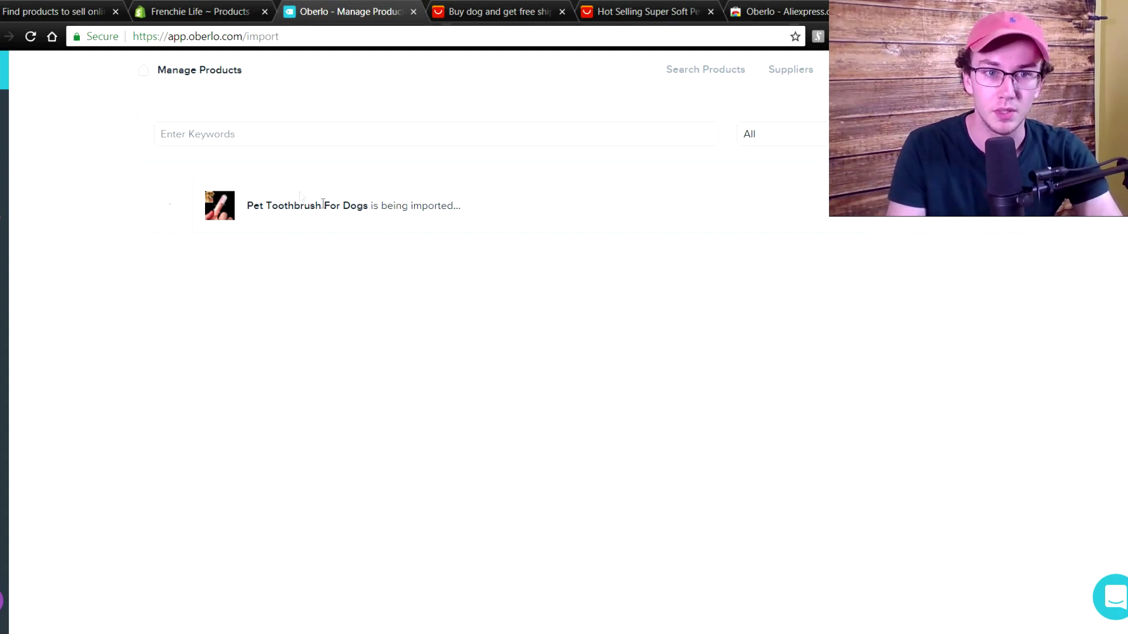
{"action": "left_click_drag", "start_coordinate": [419, 207], "coordinate": [513, 207]}
{"action": "left_click", "coordinate": [584, 214]}
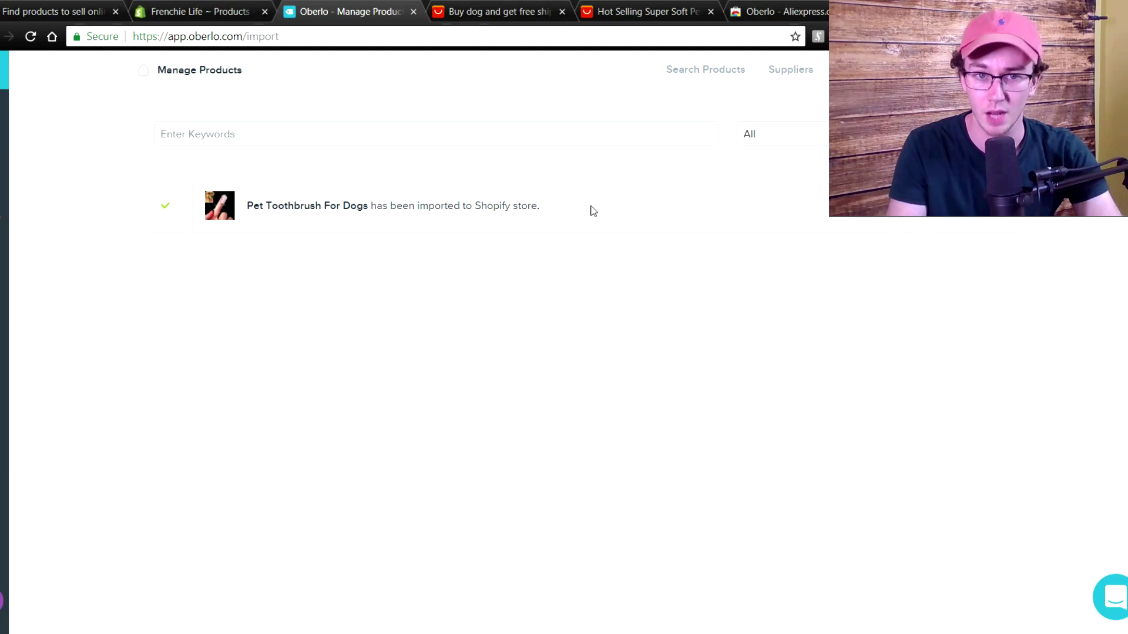
Switch to the Shopify admin and open the imported Pet Toothbrush For Dogs from the full product list.
{"action": "left_click", "coordinate": [210, 7]}
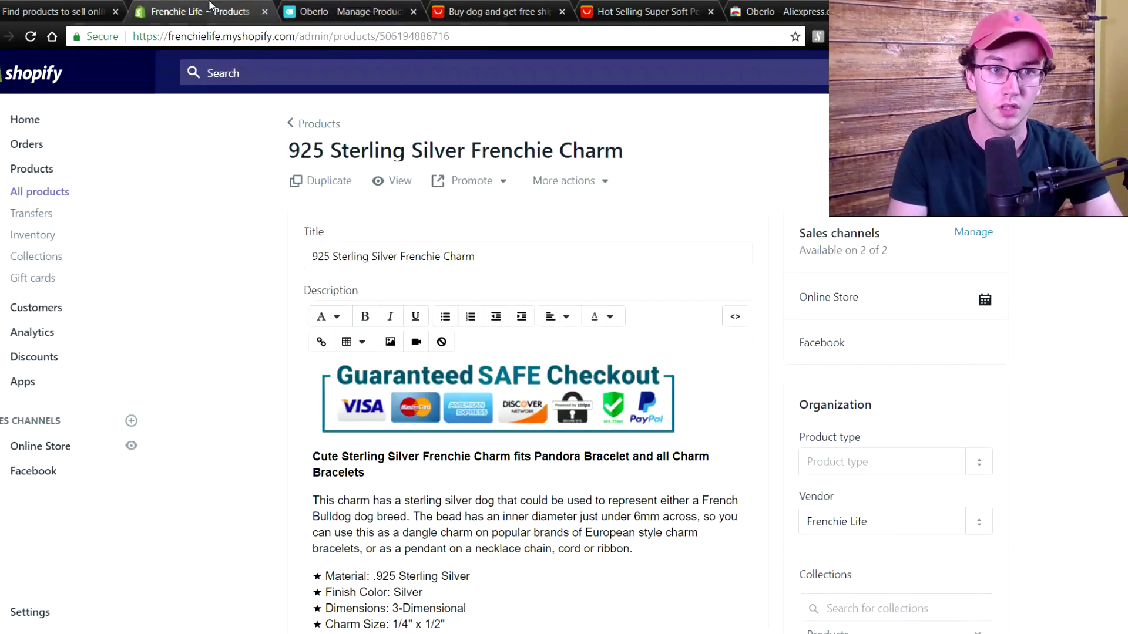
{"action": "left_click", "coordinate": [215, 182]}
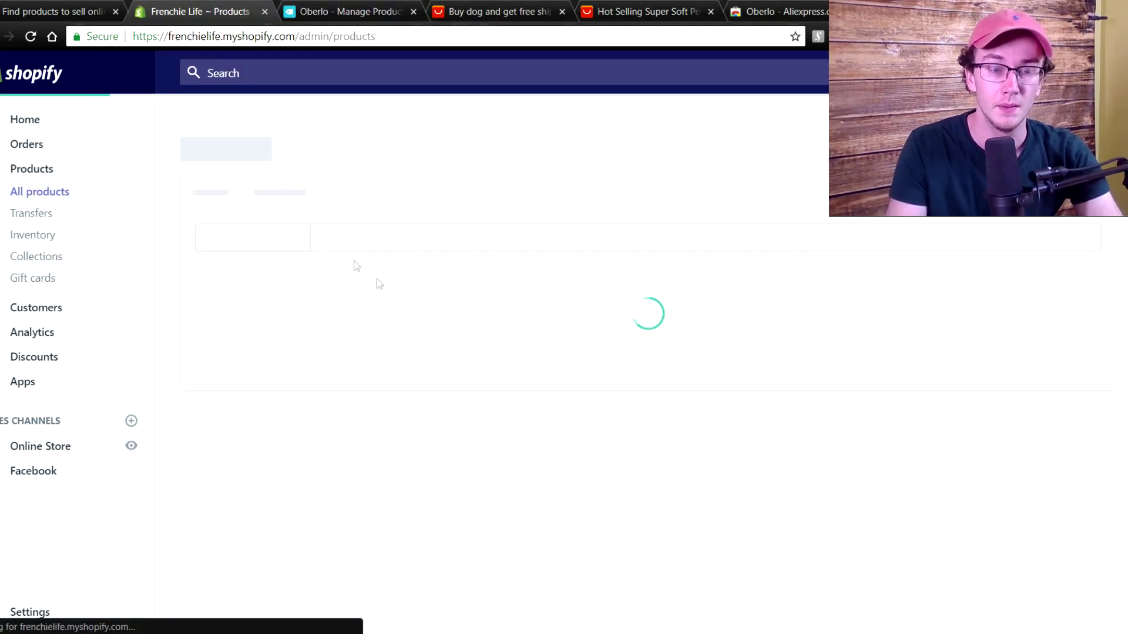
{"action": "scroll", "coordinate": [419, 361], "scroll_direction": "down", "scroll_amount": 10}
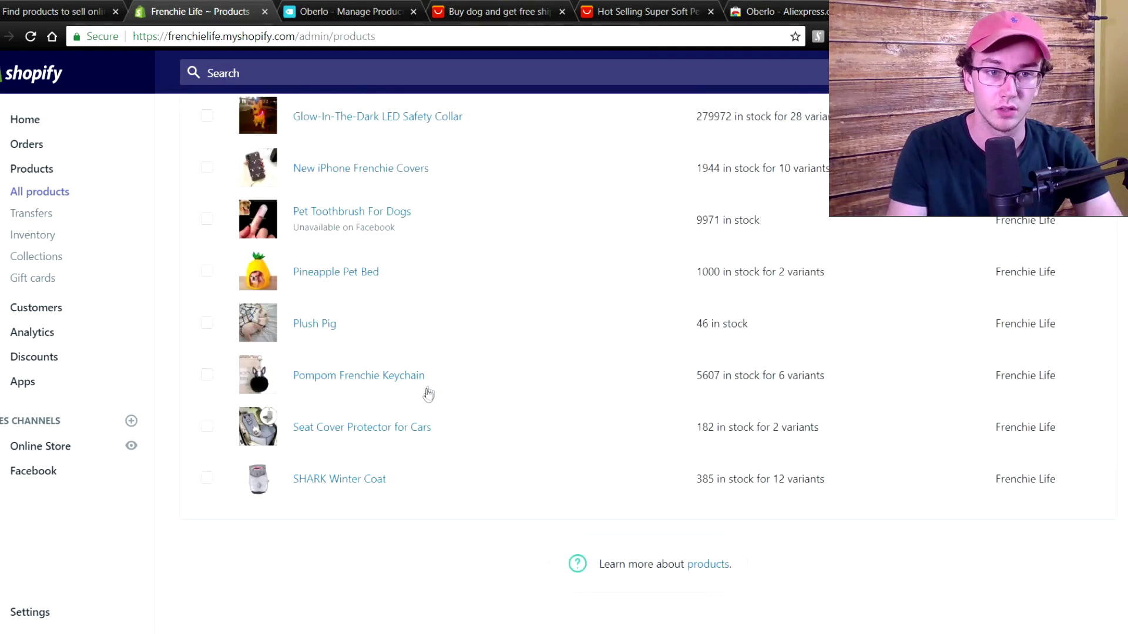
{"action": "left_click", "coordinate": [347, 212]}
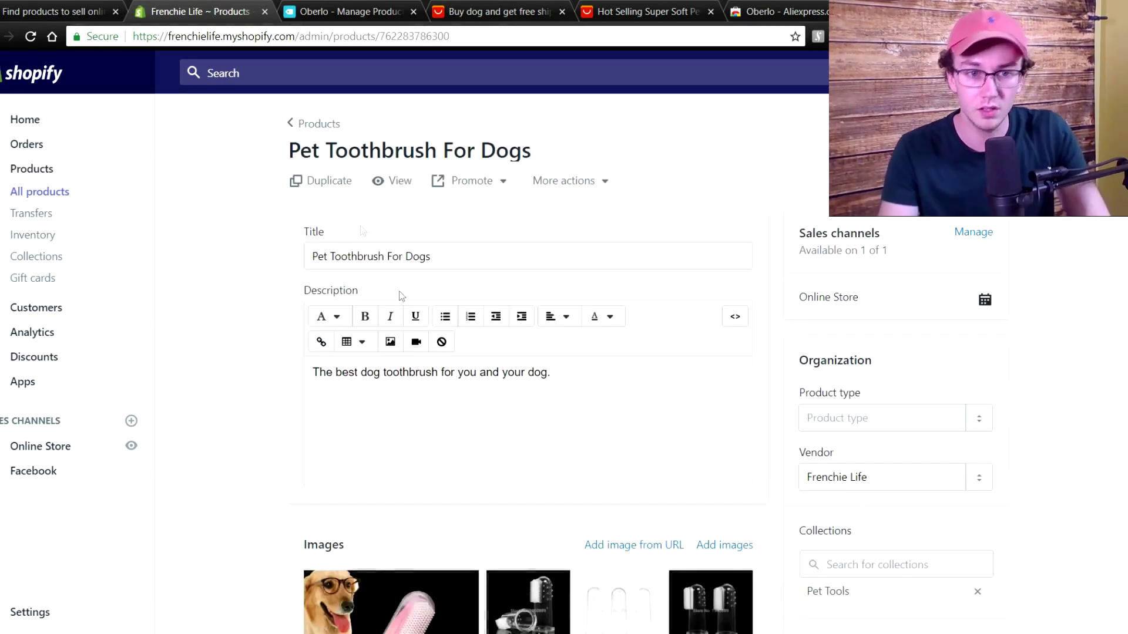
Examine the imported toothbrush's description, images, pricing and inventory details on its product page.
{"action": "scroll", "coordinate": [255, 352], "scroll_direction": "down", "scroll_amount": 6}
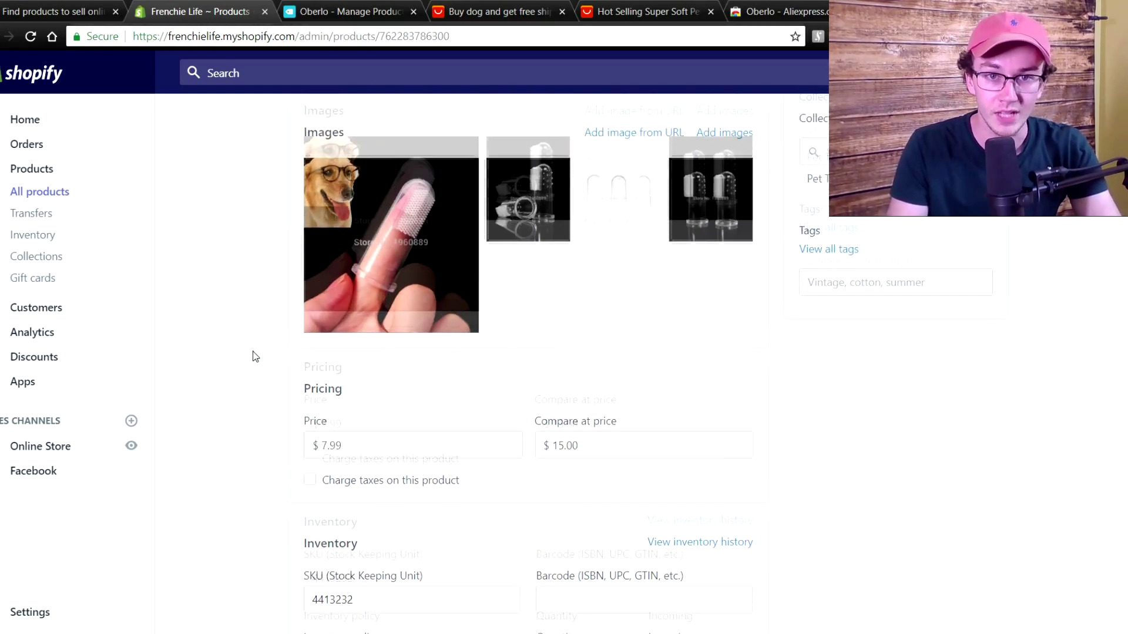
{"action": "scroll", "coordinate": [705, 412], "scroll_direction": "down", "scroll_amount": 4}
{"action": "scroll", "coordinate": [875, 471], "scroll_direction": "down", "scroll_amount": 4}
{"action": "scroll", "coordinate": [882, 473], "scroll_direction": "up", "scroll_amount": 3}
{"action": "scroll", "coordinate": [884, 473], "scroll_direction": "up", "scroll_amount": 8}
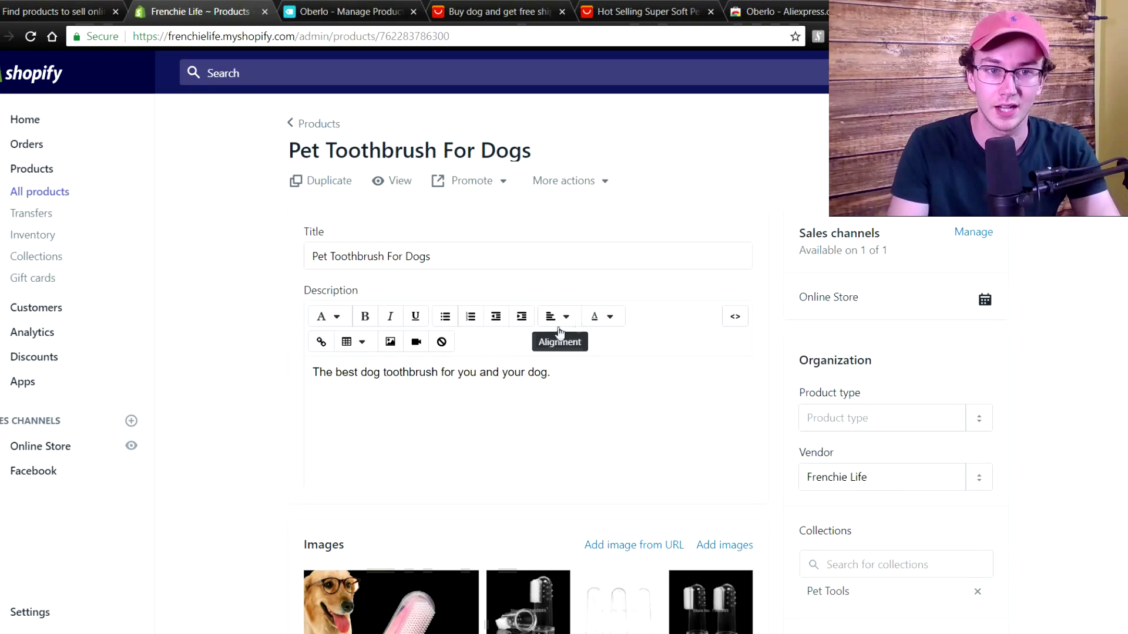
{"action": "scroll", "coordinate": [249, 234], "scroll_direction": "down", "scroll_amount": 6}
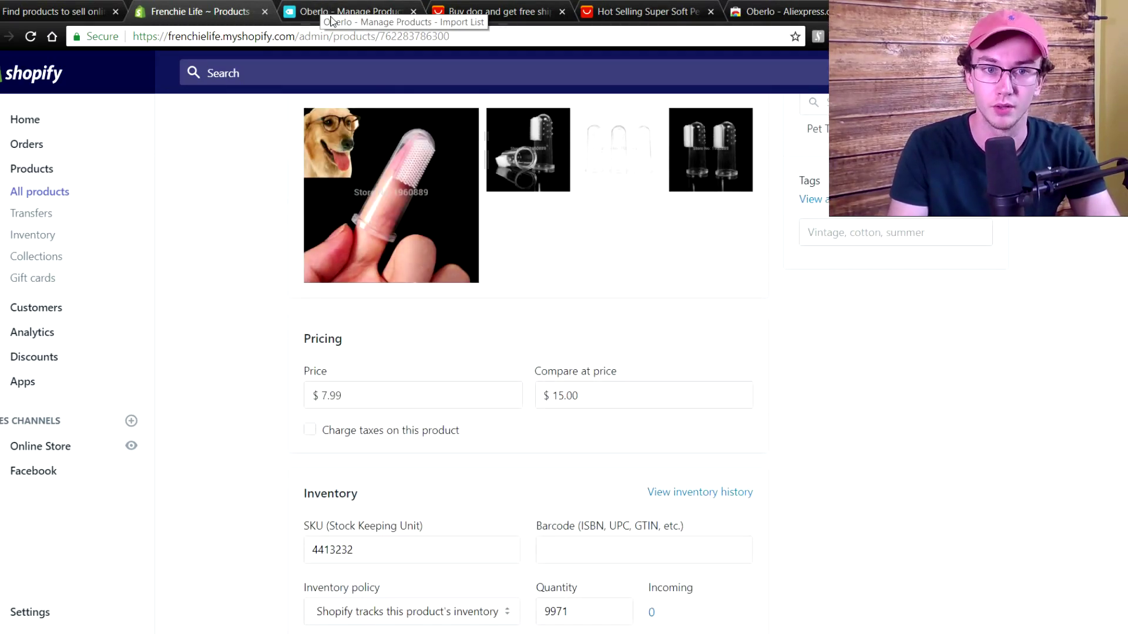
Revisit the Oberlo - Aliexpress.com Product Importer extension page and Shopify's Oberlo landing page.
{"action": "left_click", "coordinate": [329, 14]}
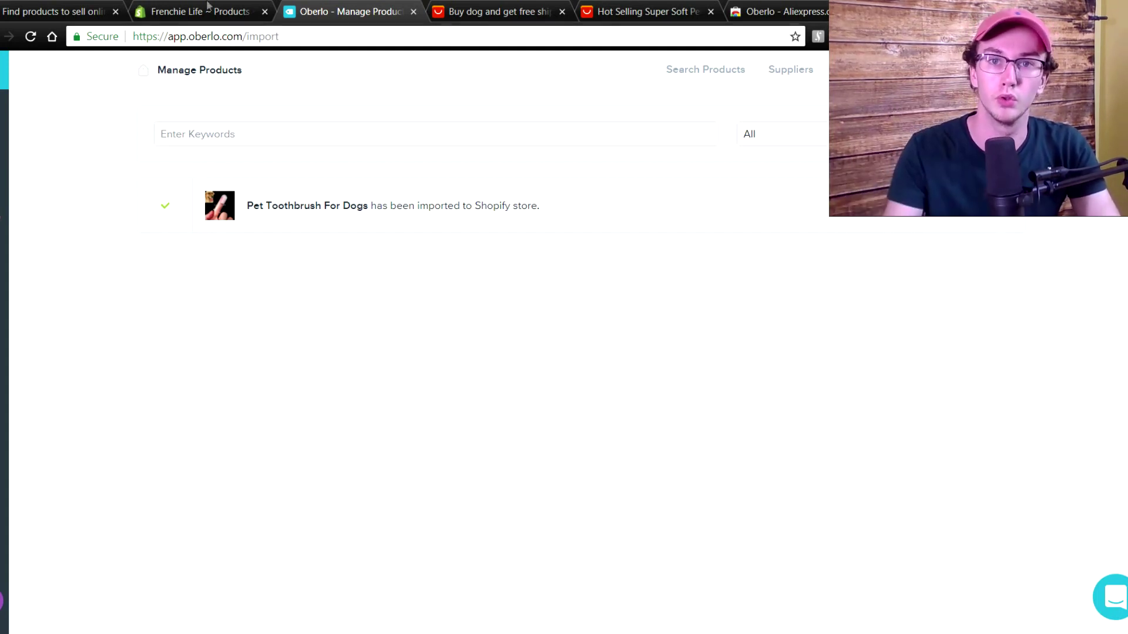
{"action": "left_click", "coordinate": [776, 11]}
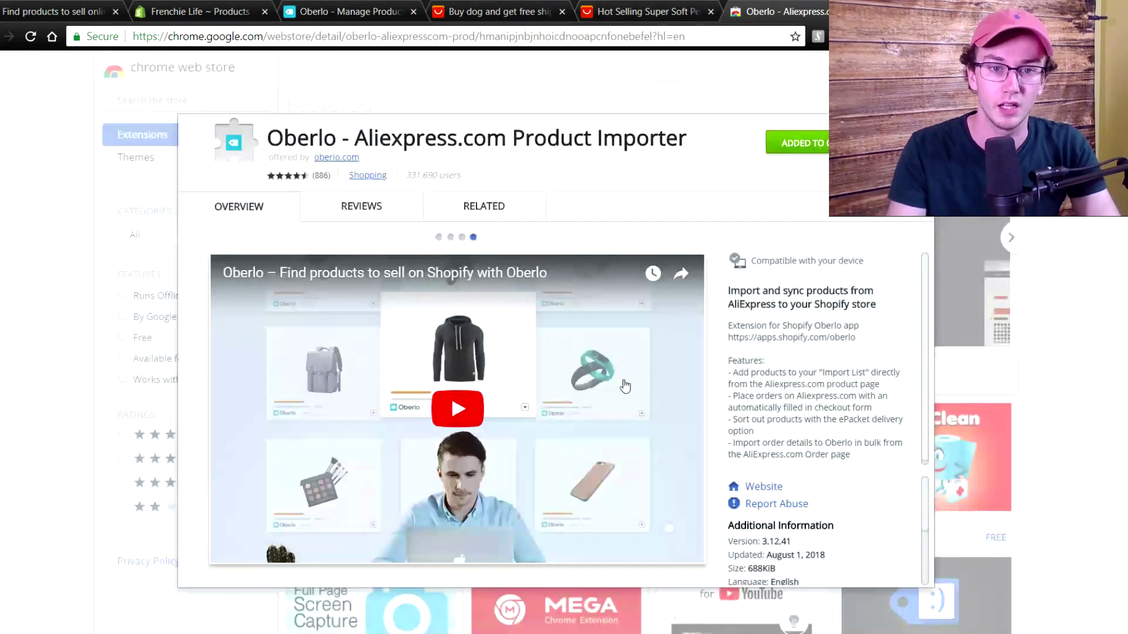
{"action": "left_click", "coordinate": [385, 13]}
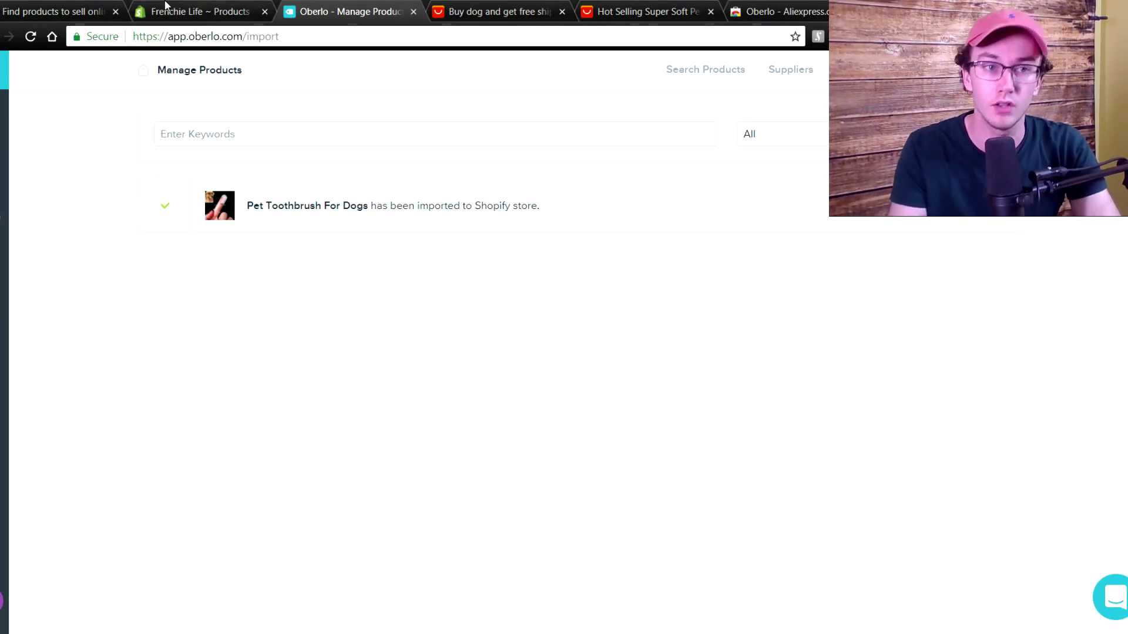
{"action": "left_click", "coordinate": [56, 12]}
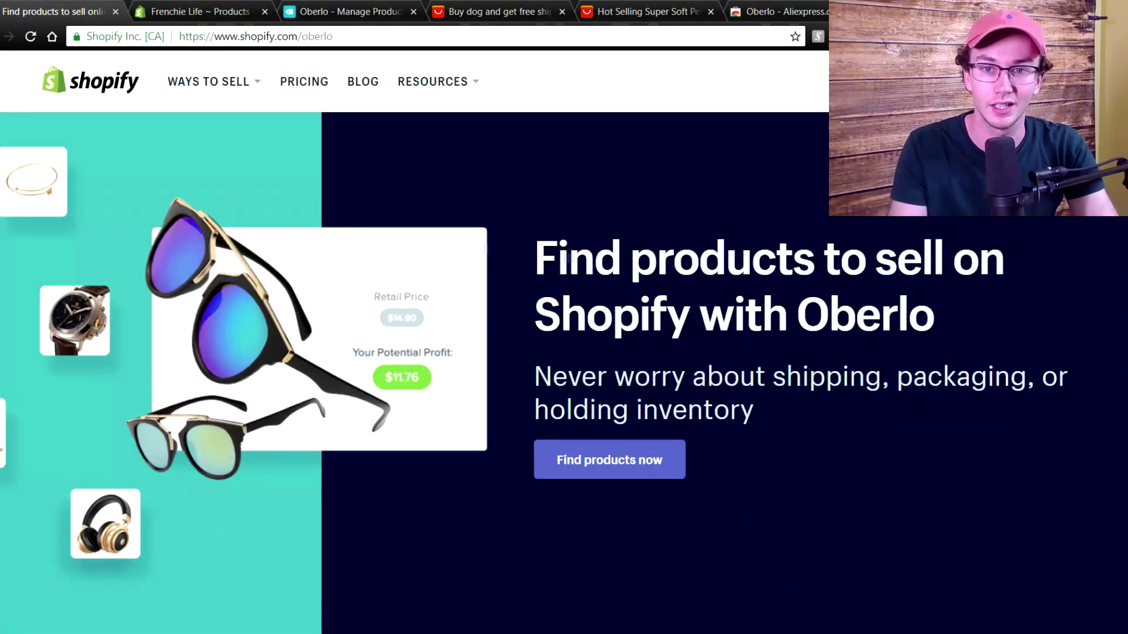